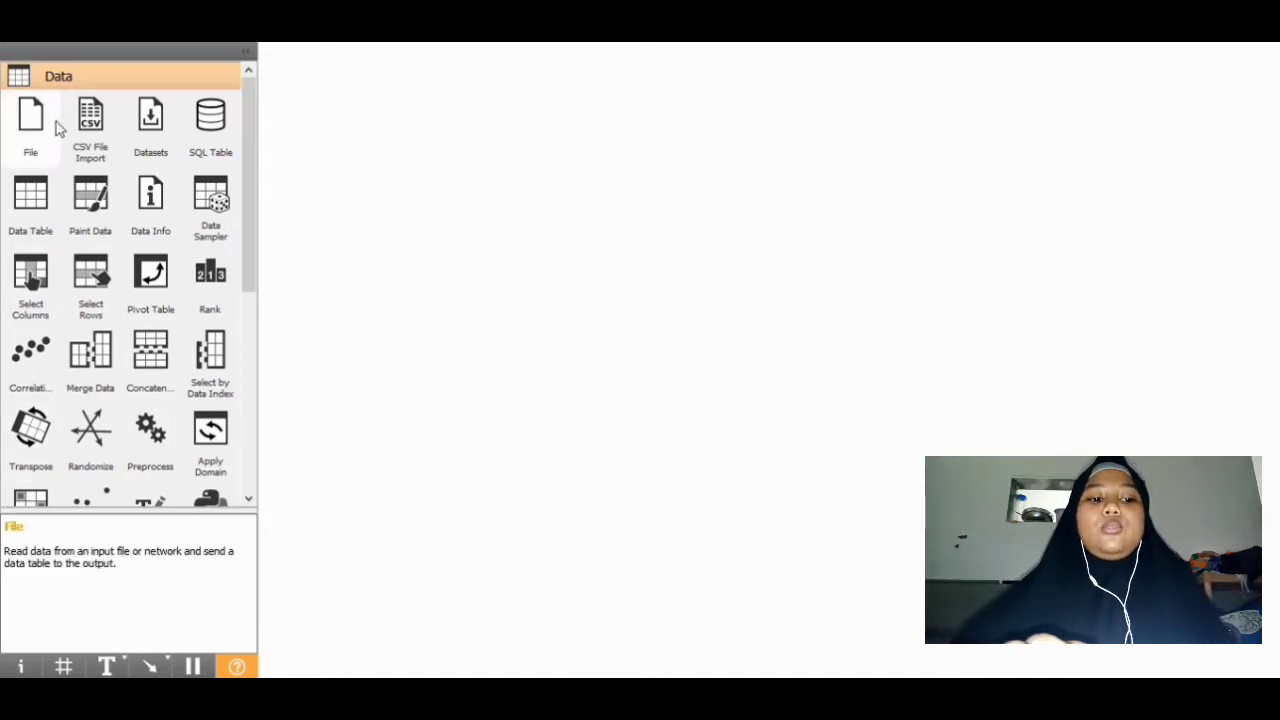
Add a File widget to the canvas and load datasets_42674_74935_Mall_Customers.csv into it.
drag(57, 126, 395, 290)
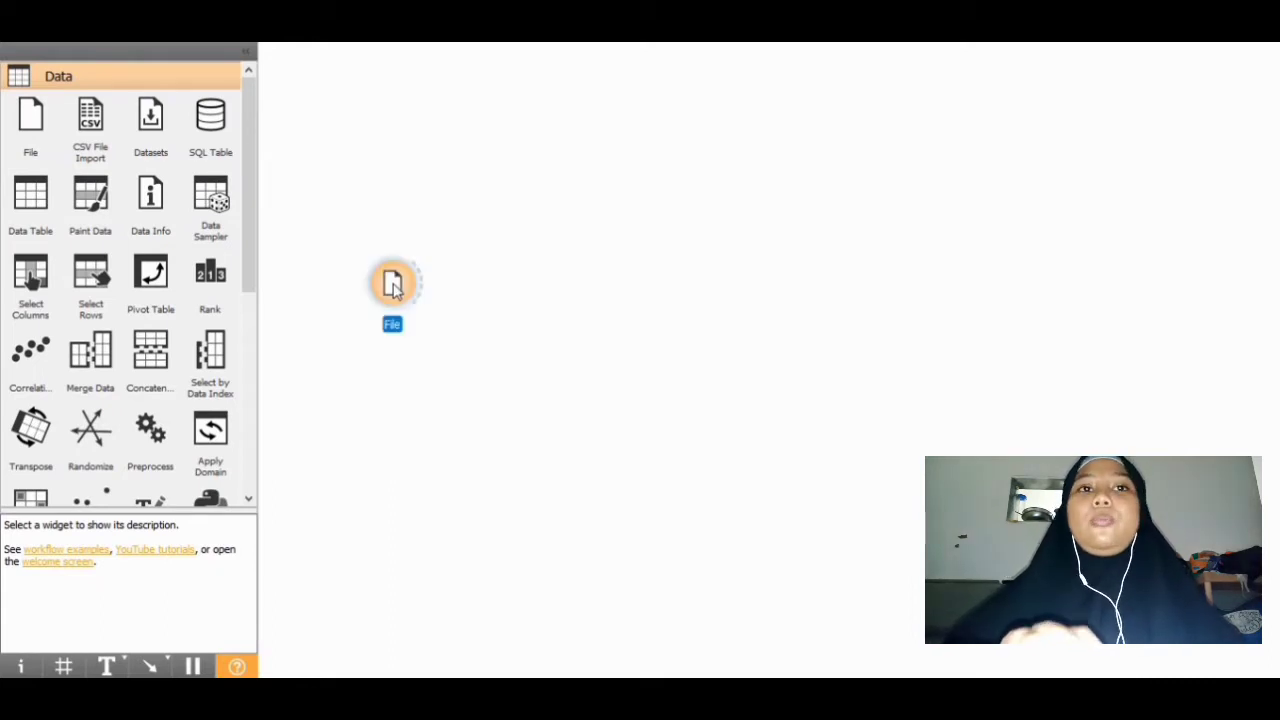
double_click(393, 285)
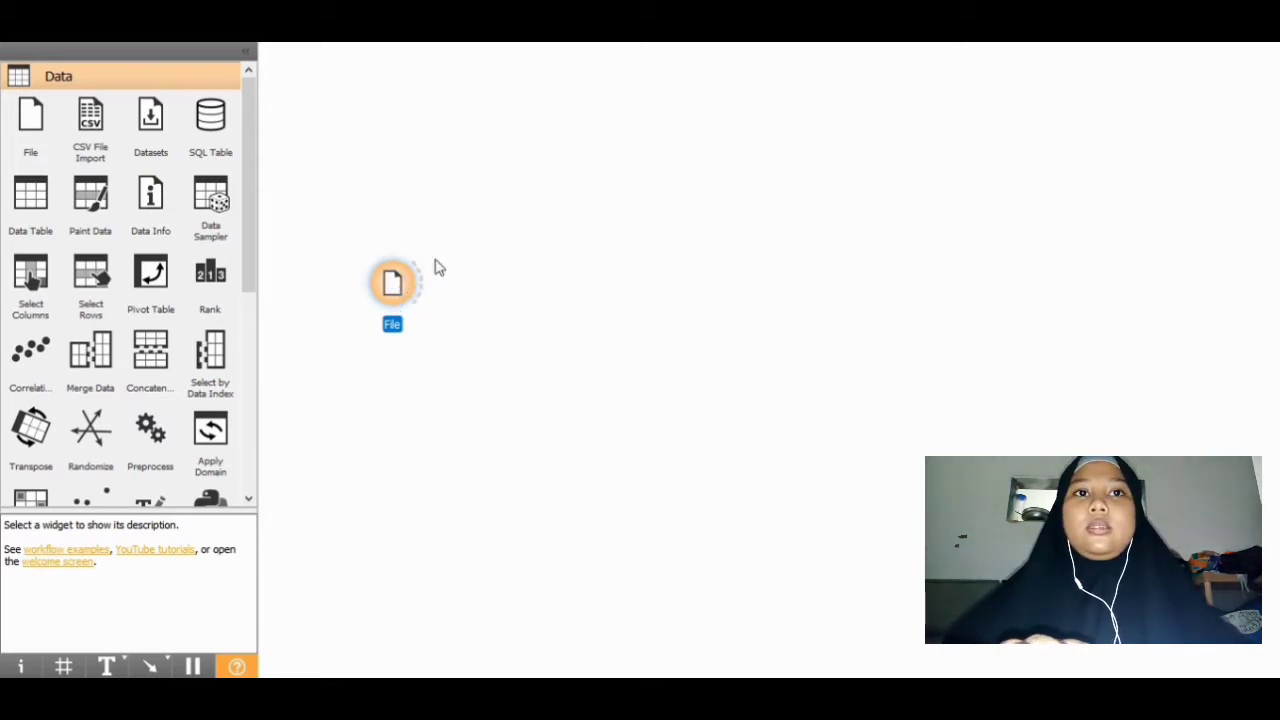
right_click(396, 285)
click(436, 294)
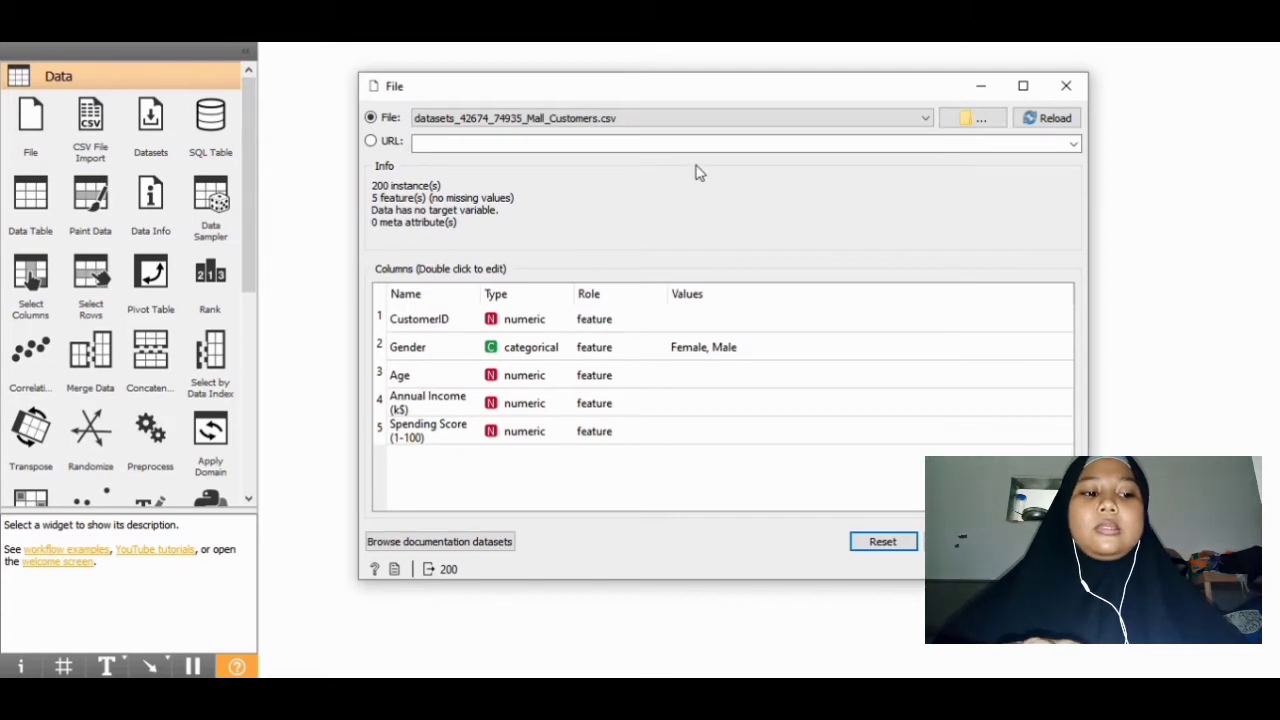
click(912, 120)
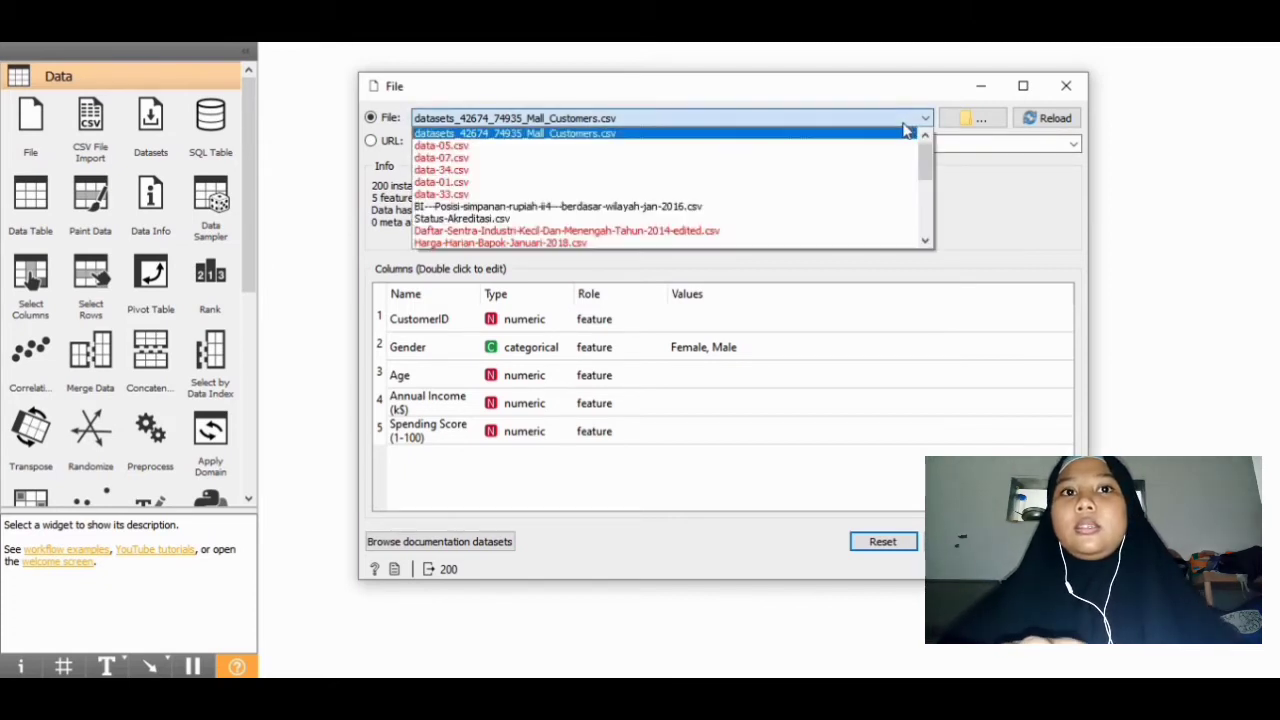
click(888, 128)
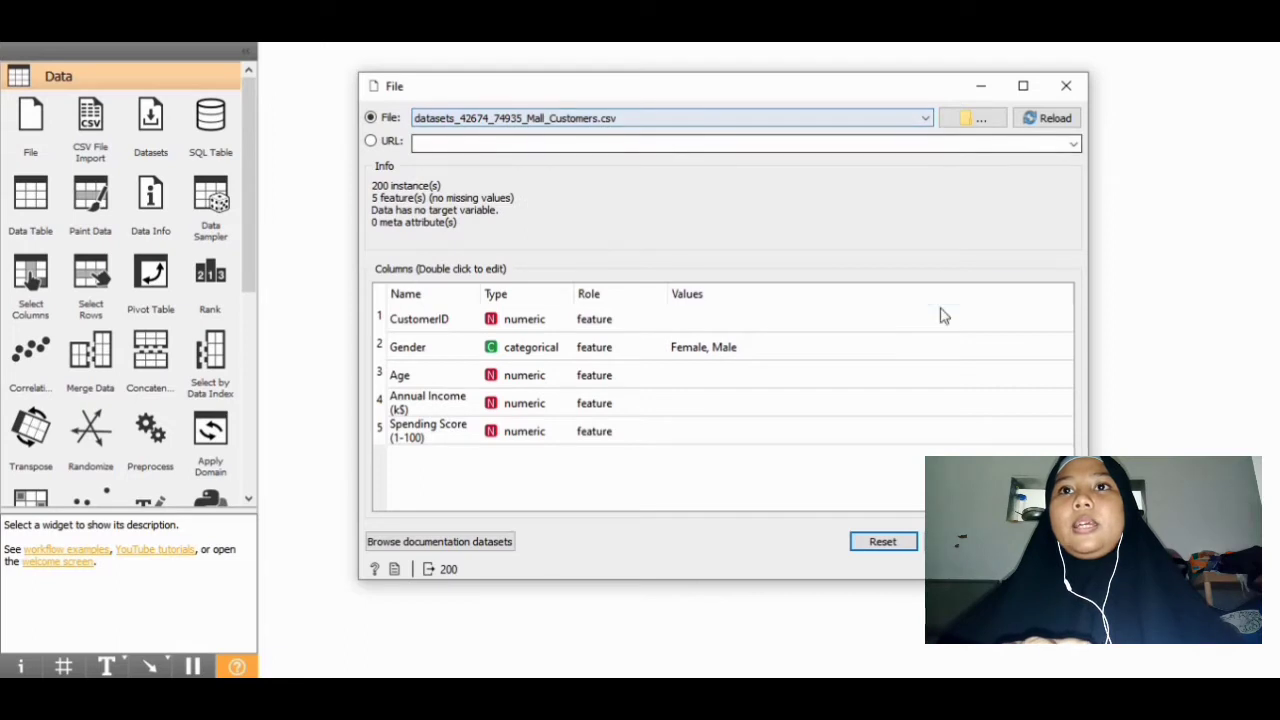
click(1068, 90)
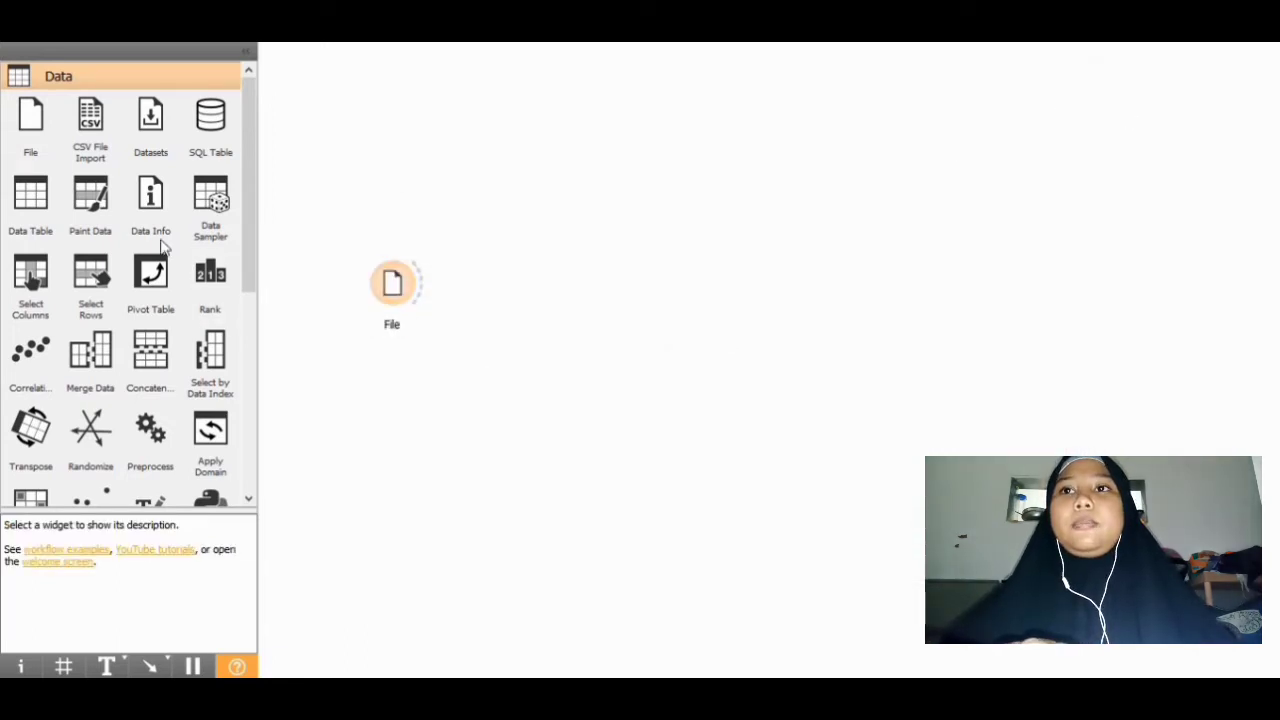
Add a Select Columns widget to the workflow and connect the File widget's data output to it.
drag(30, 282, 522, 228)
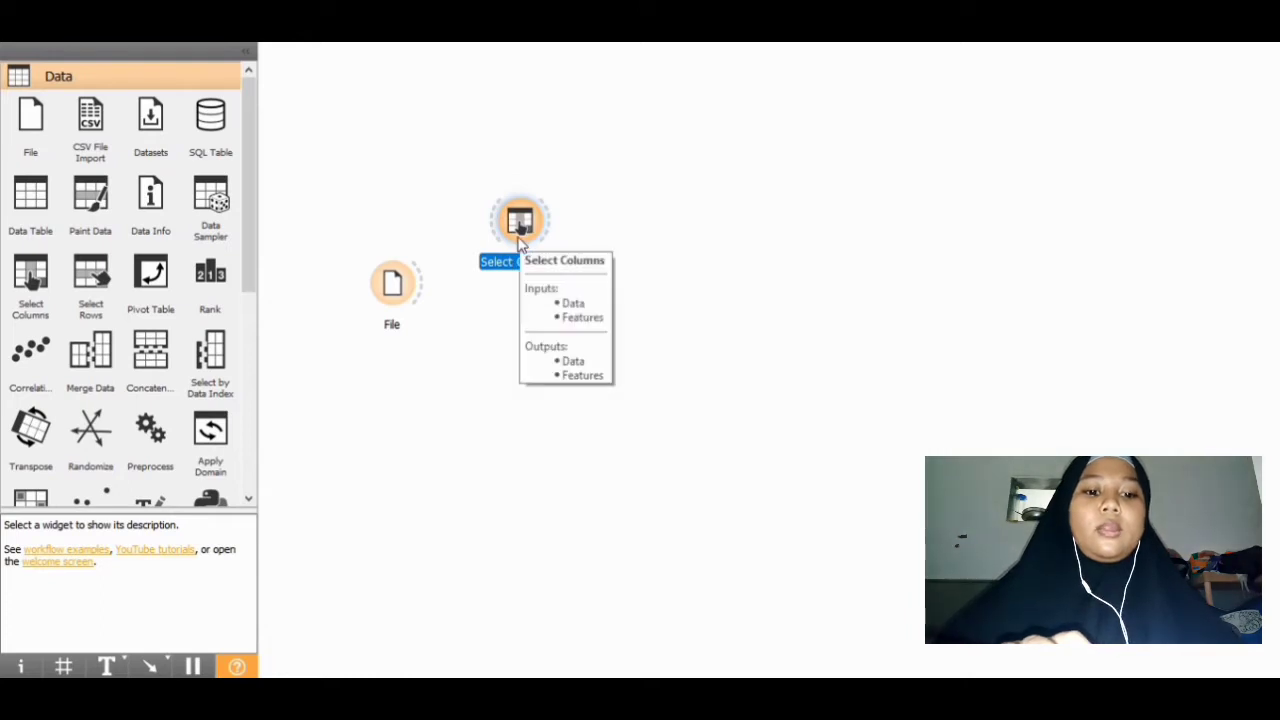
drag(424, 283, 518, 225)
click(522, 227)
Exclude CustomerID from the features in Select Columns by moving it to the available variables, and close the widget.
right_click(527, 230)
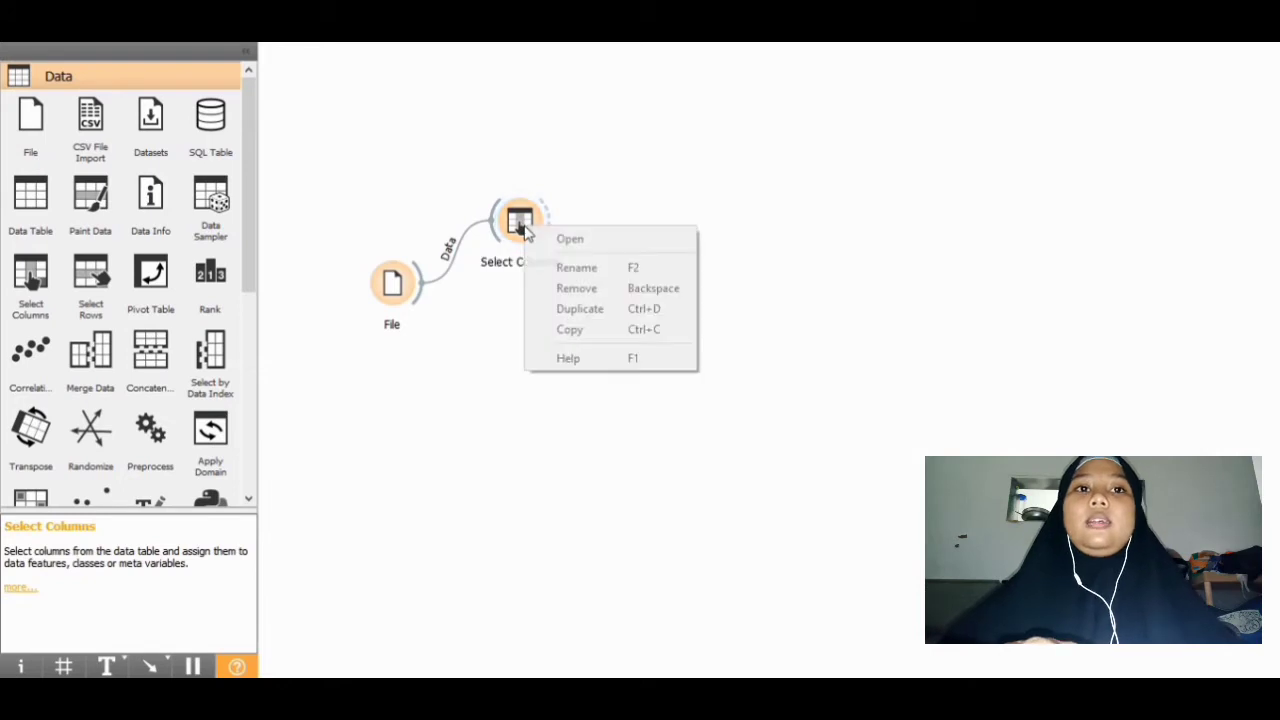
click(527, 230)
right_click(523, 227)
click(552, 240)
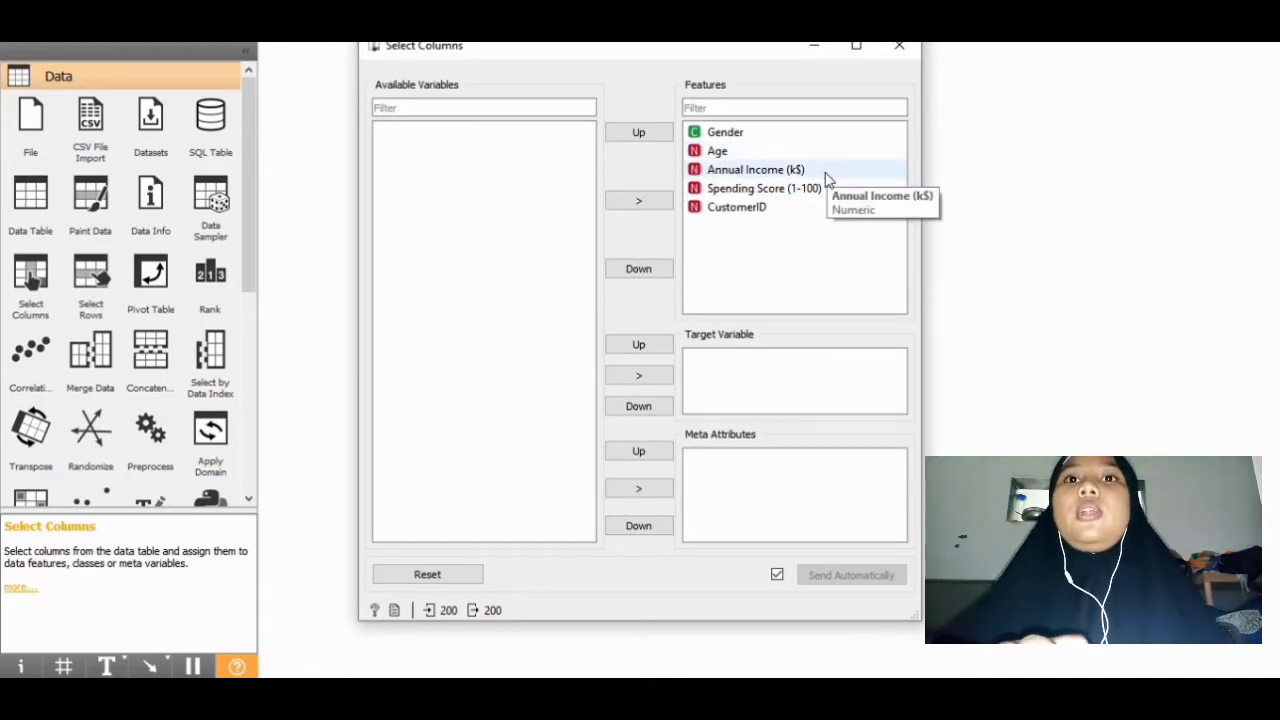
click(752, 210)
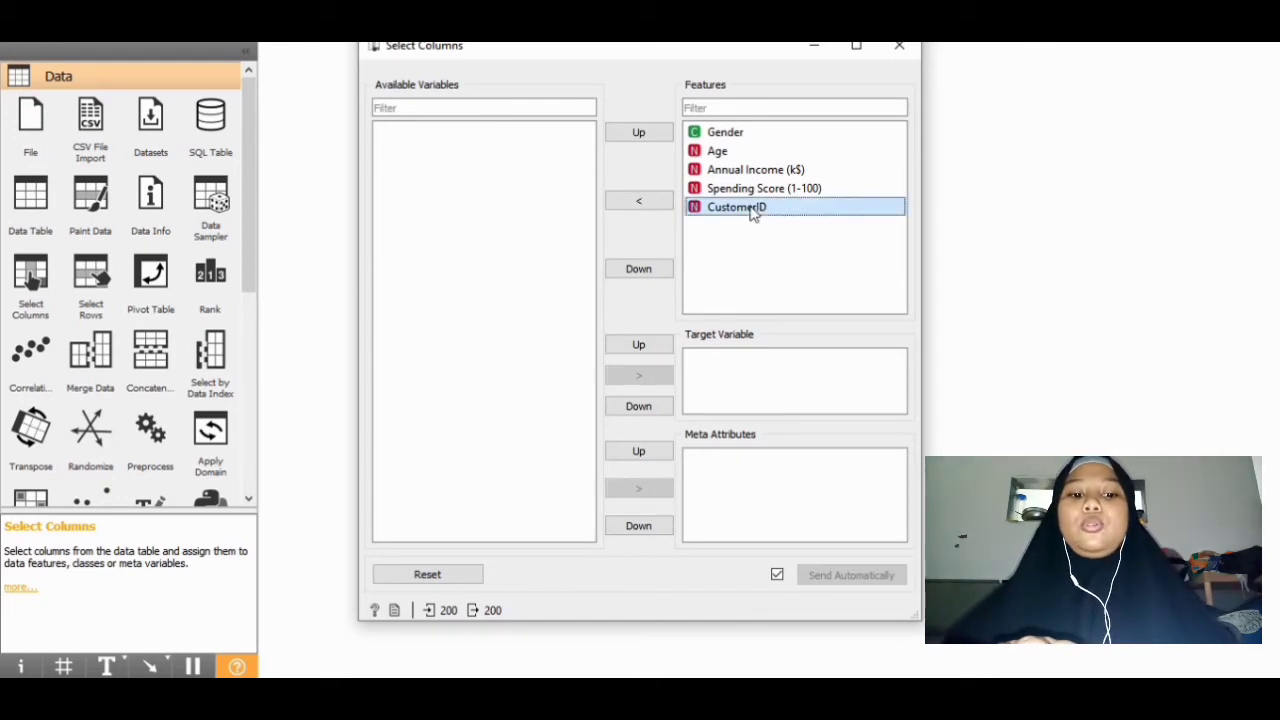
click(637, 203)
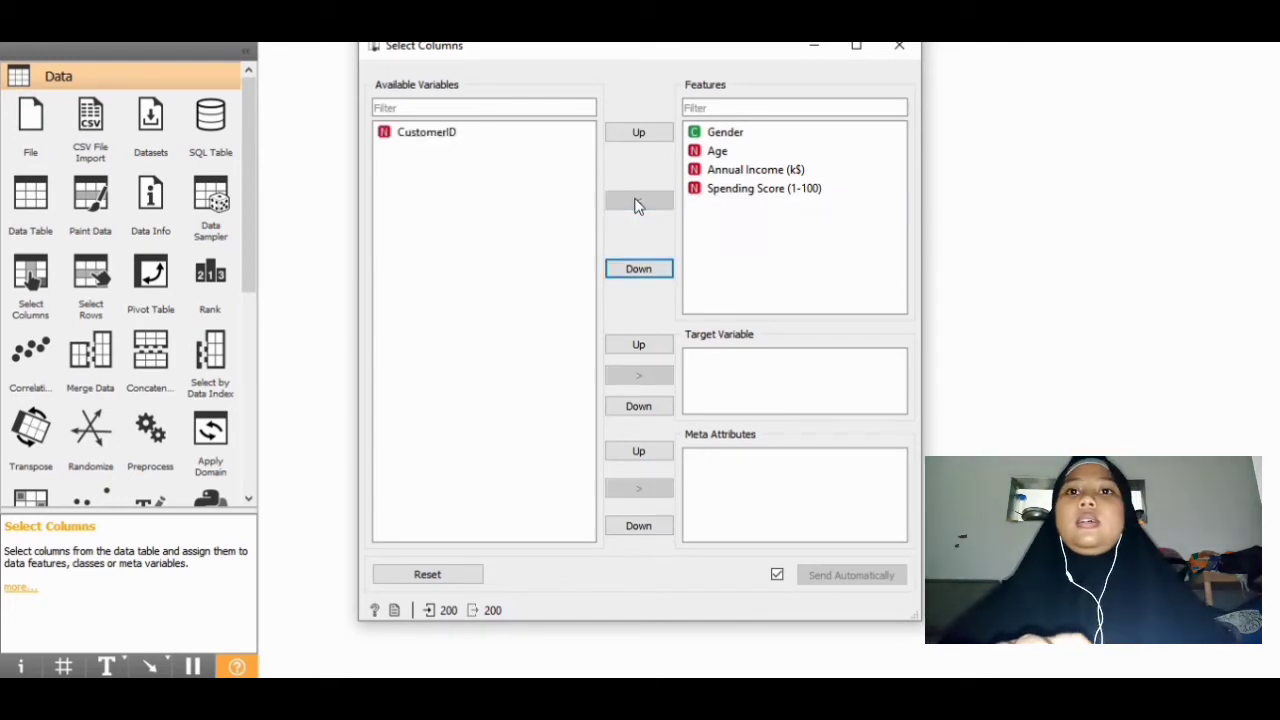
click(905, 49)
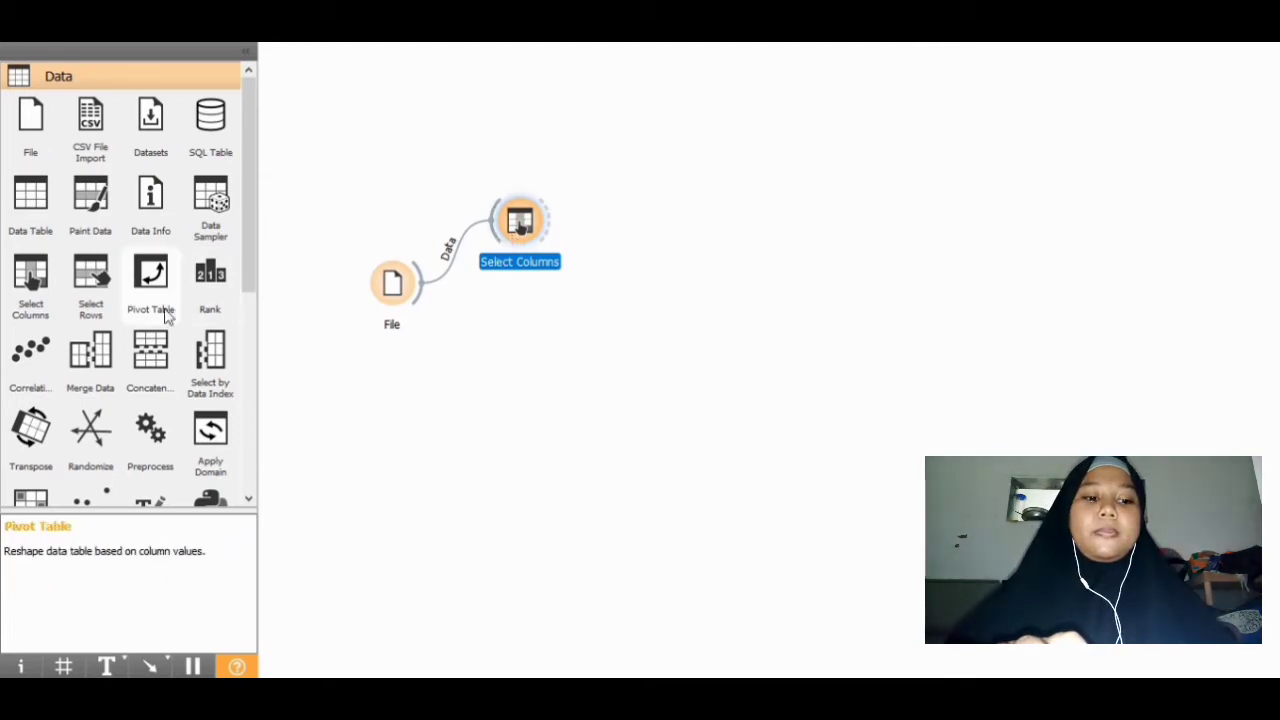
Add a Data Table widget connected to Select Columns and review the filtered customer rows in it.
drag(30, 200, 601, 186)
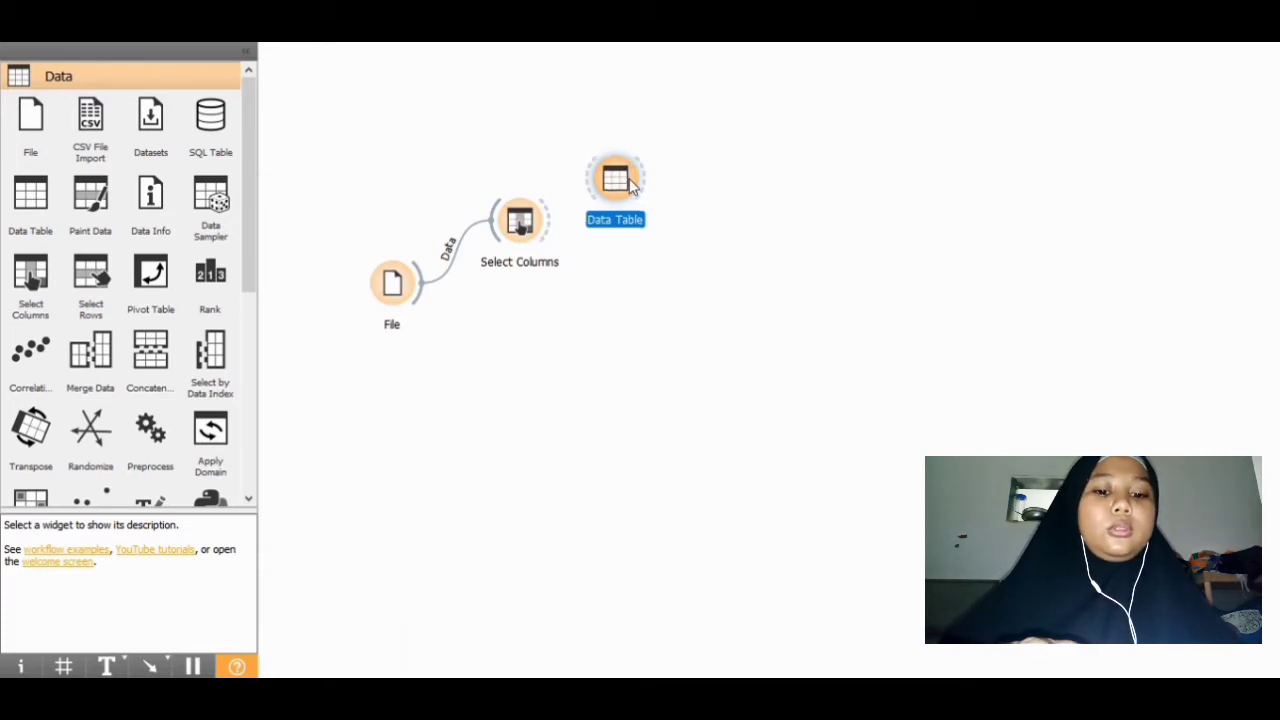
drag(545, 226, 630, 174)
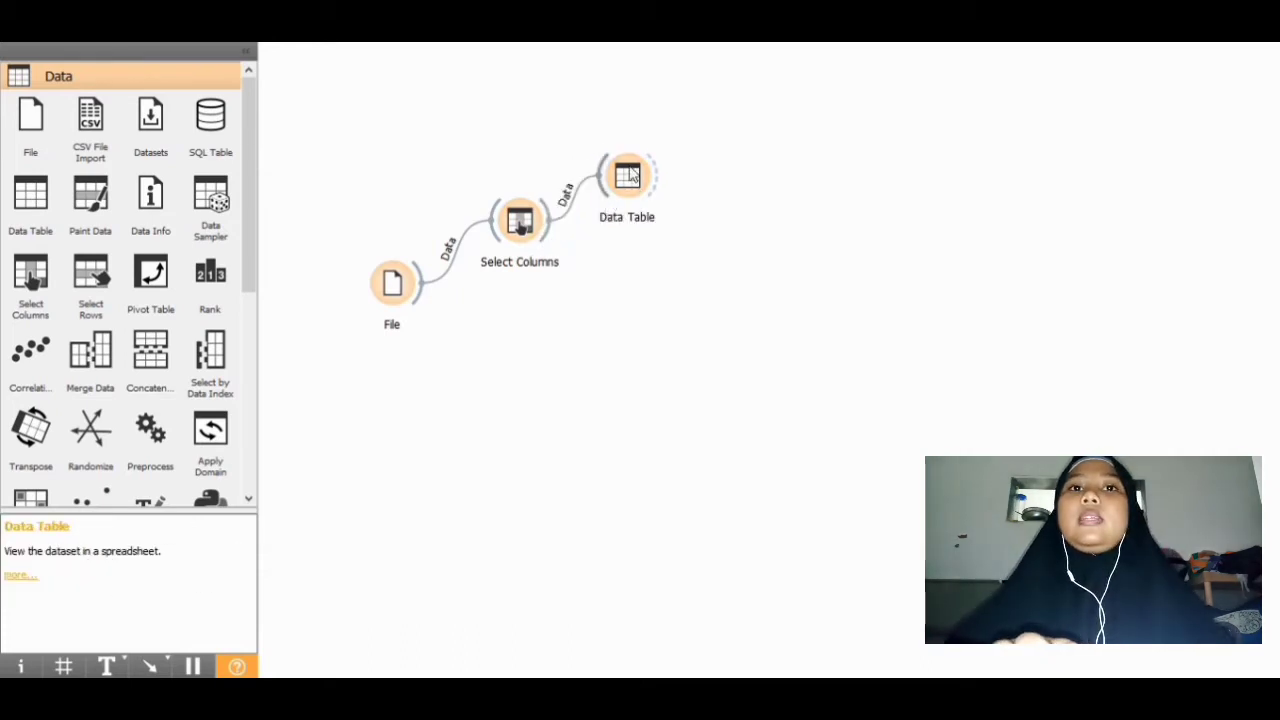
right_click(633, 172)
click(655, 175)
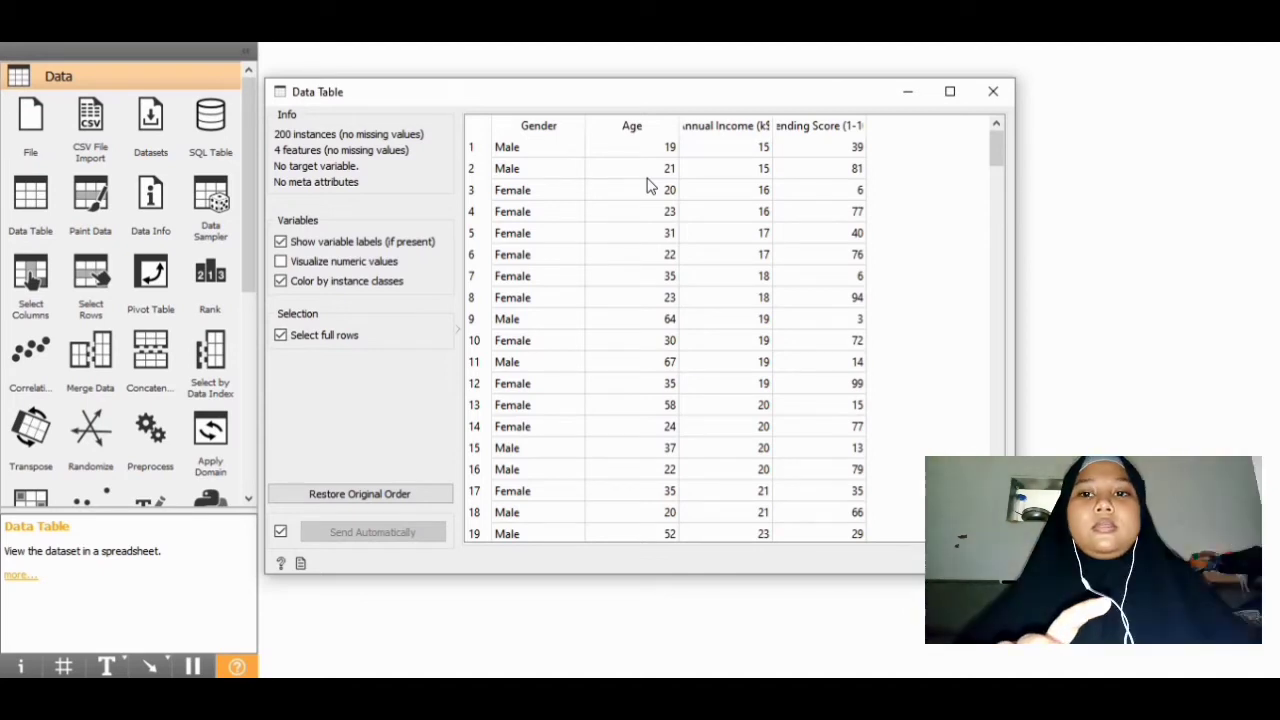
click(557, 155)
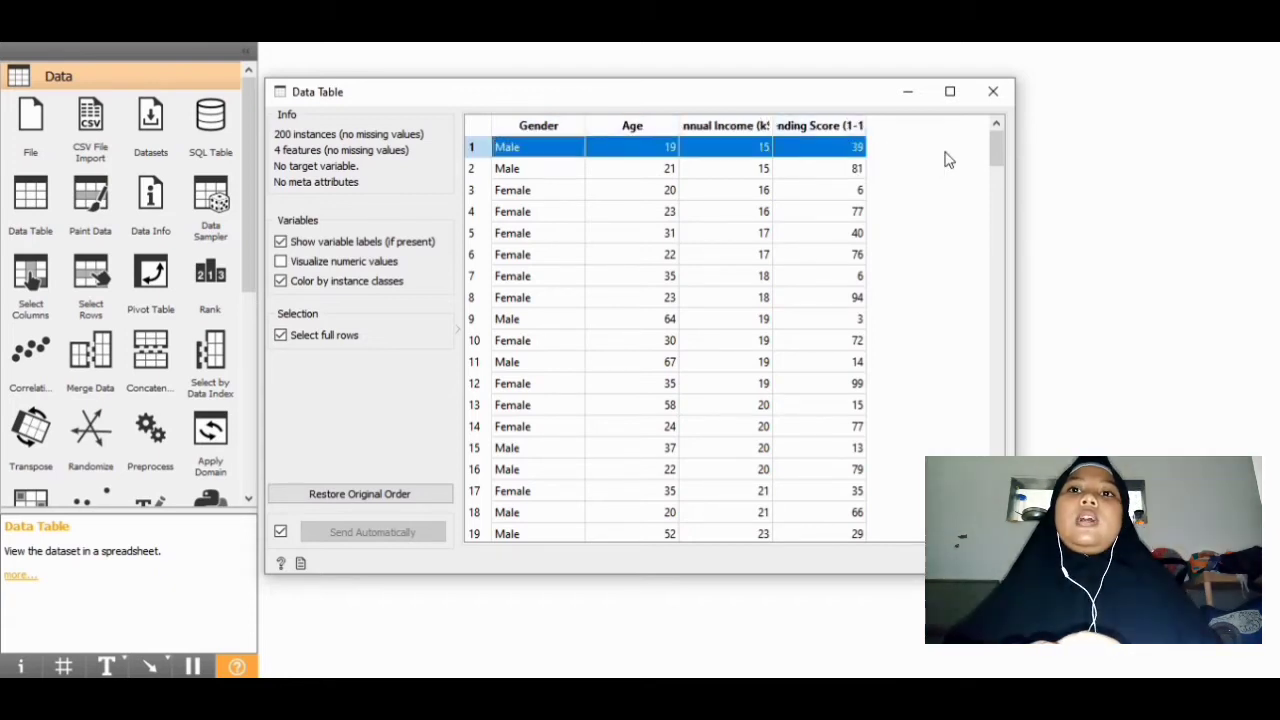
click(993, 92)
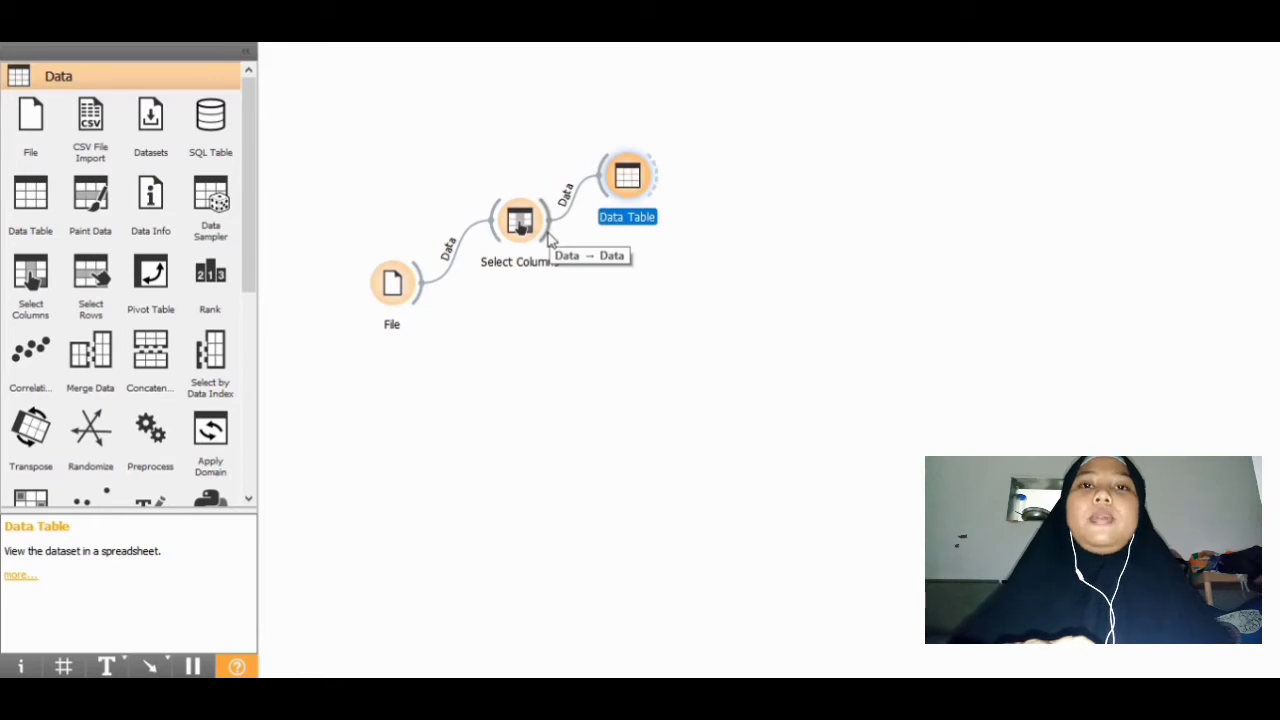
Add a Distributions widget below the Data Table and connect the Select Columns output to it.
click(709, 309)
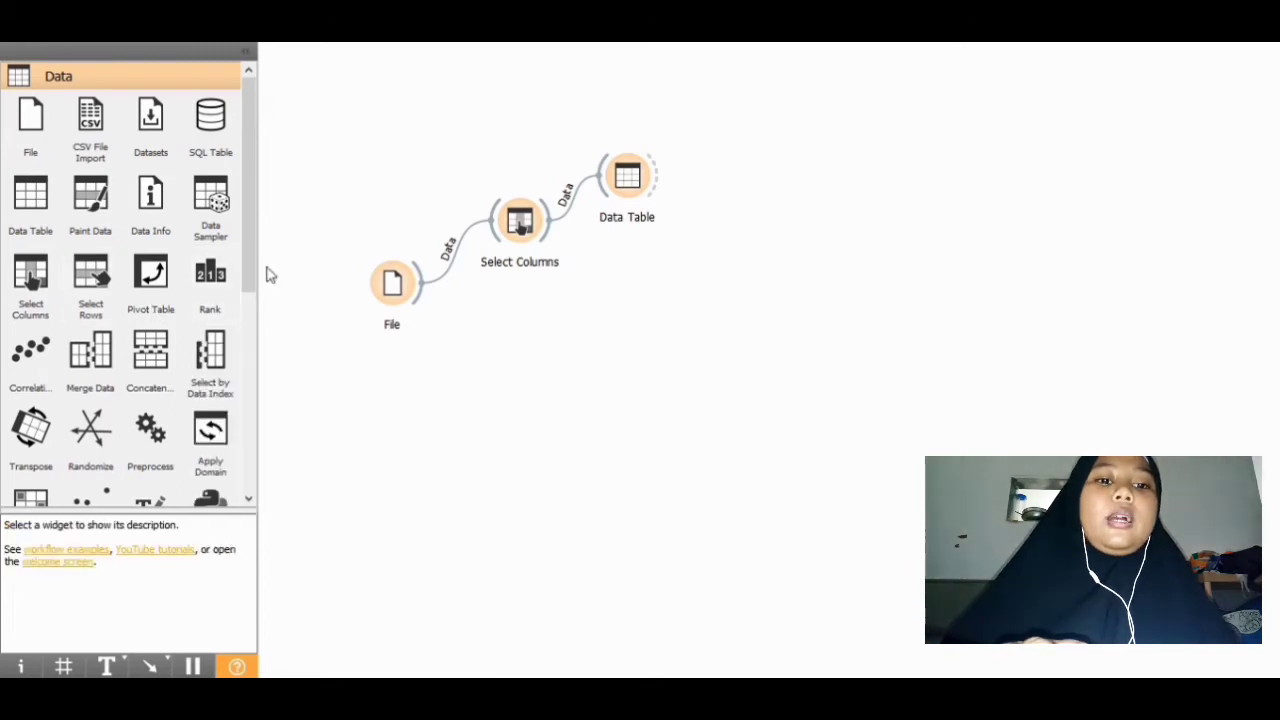
right_click(628, 285)
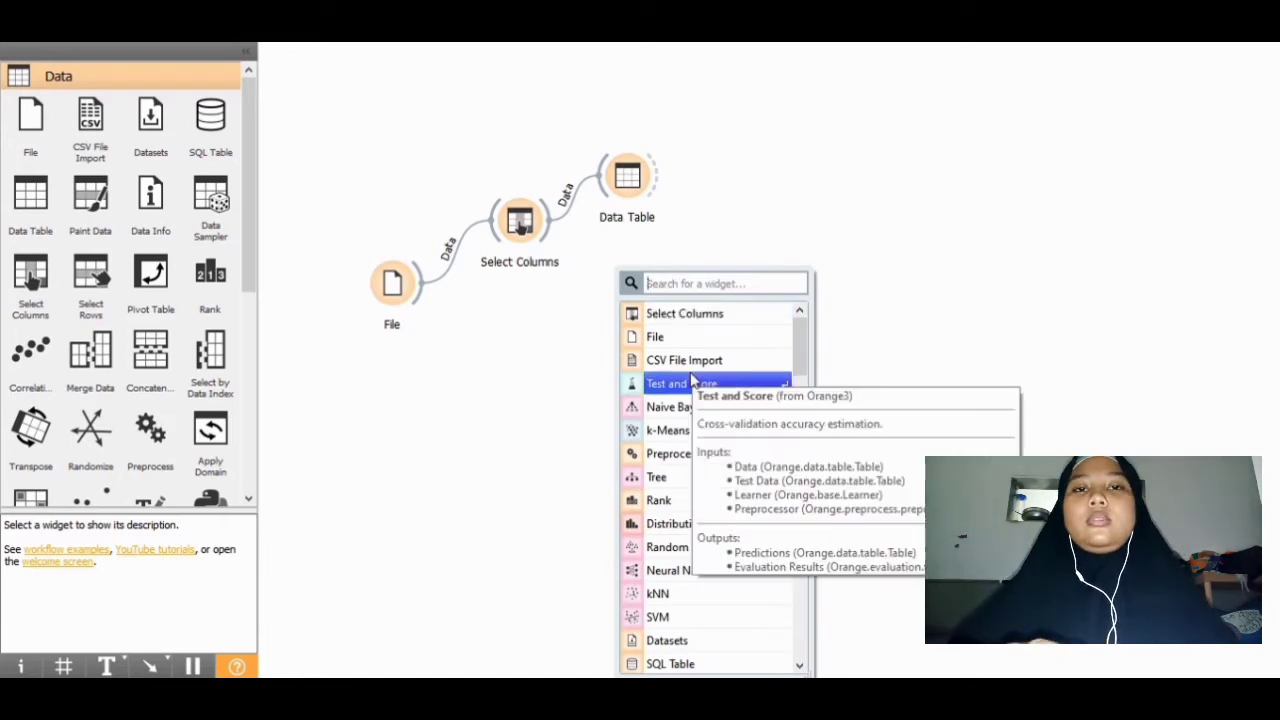
text(di)
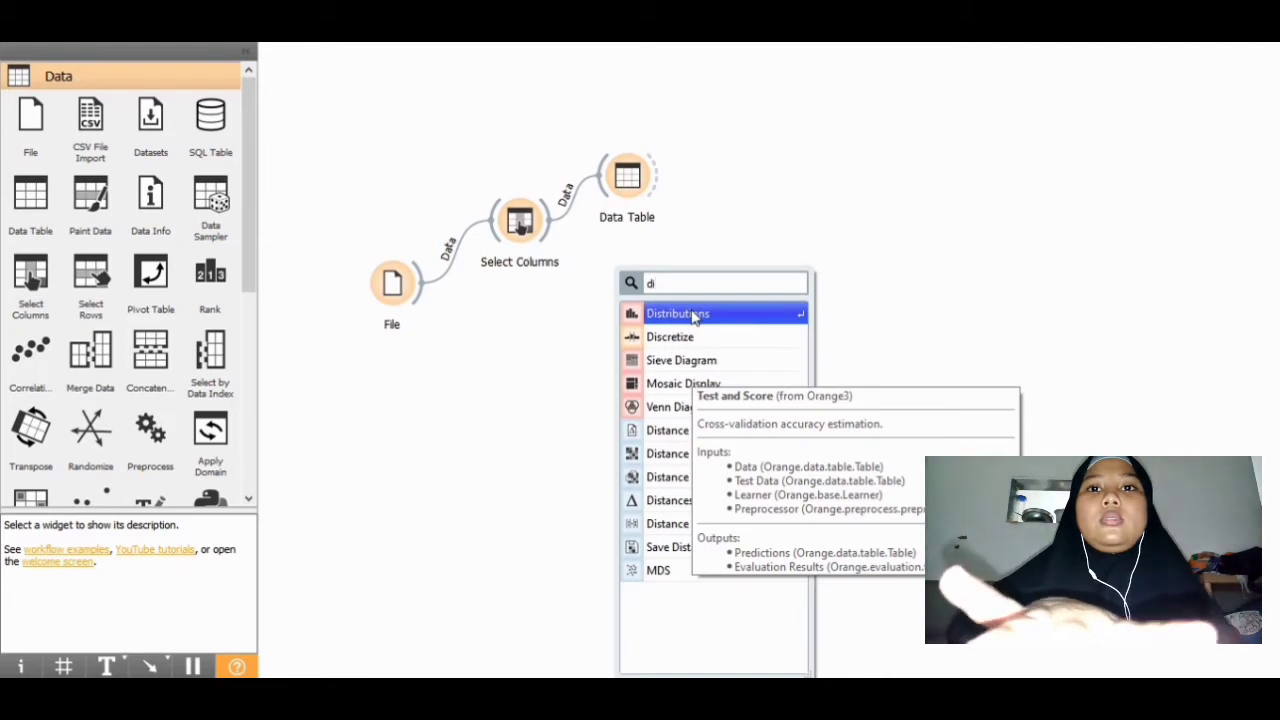
key(Escape)
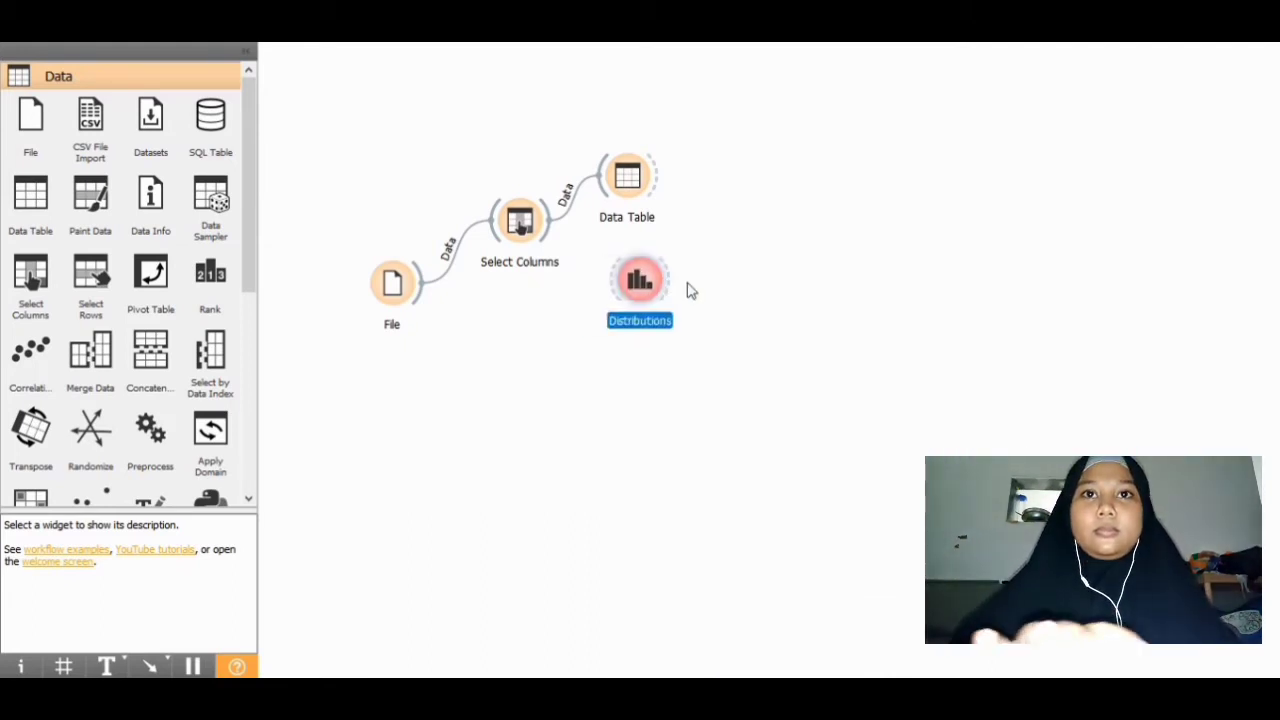
drag(550, 235, 670, 284)
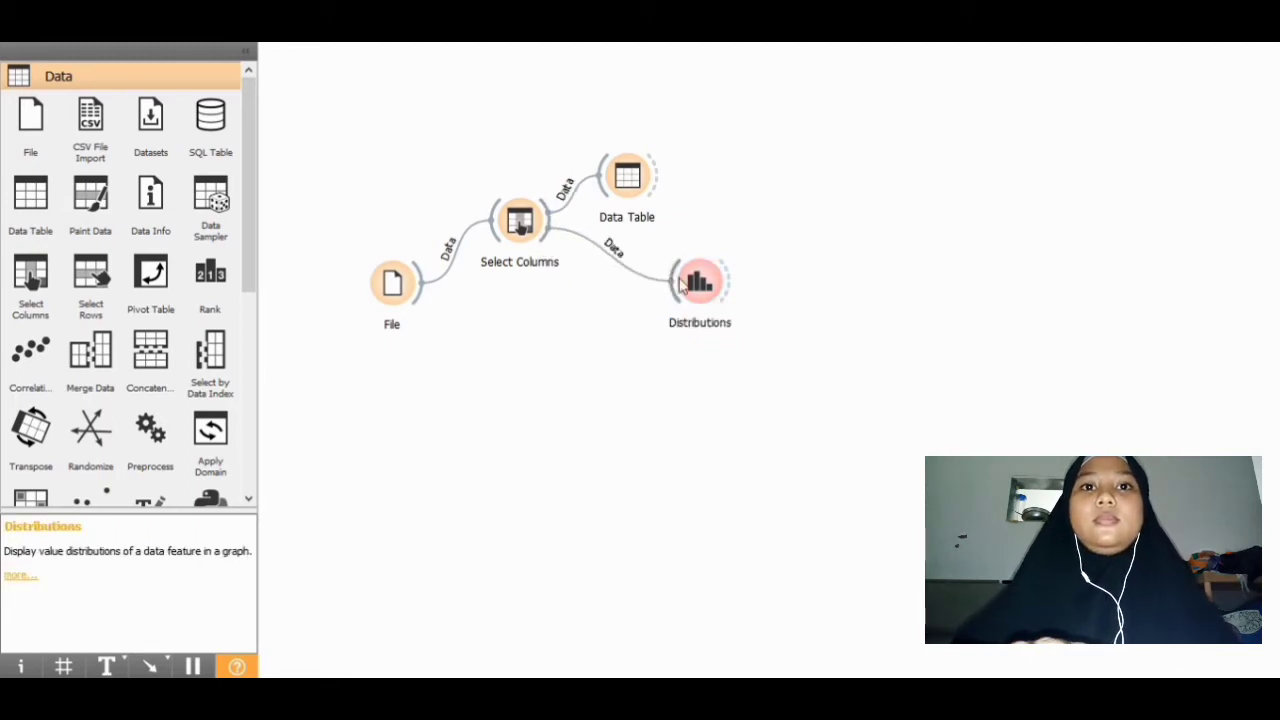
drag(704, 295, 712, 292)
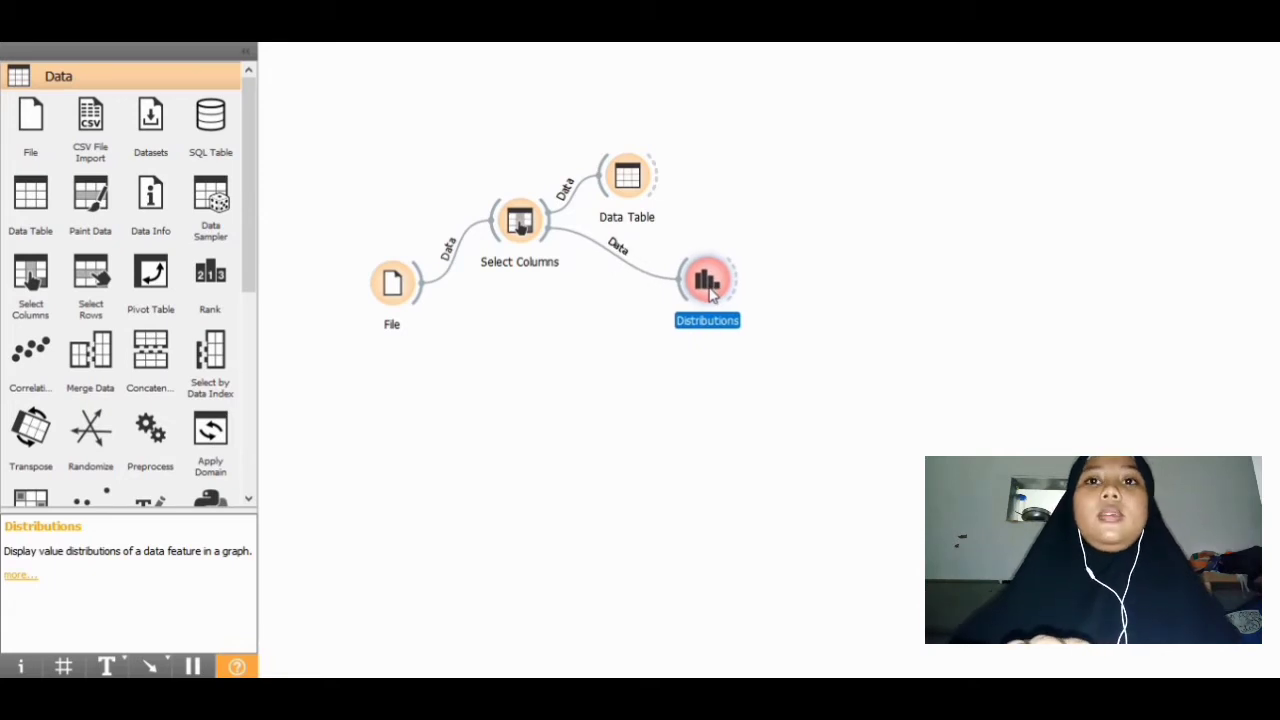
Open the Distributions widget and compare the Annual Income (k$) histogram at bin widths of 5, 10 and 20.
right_click(711, 290)
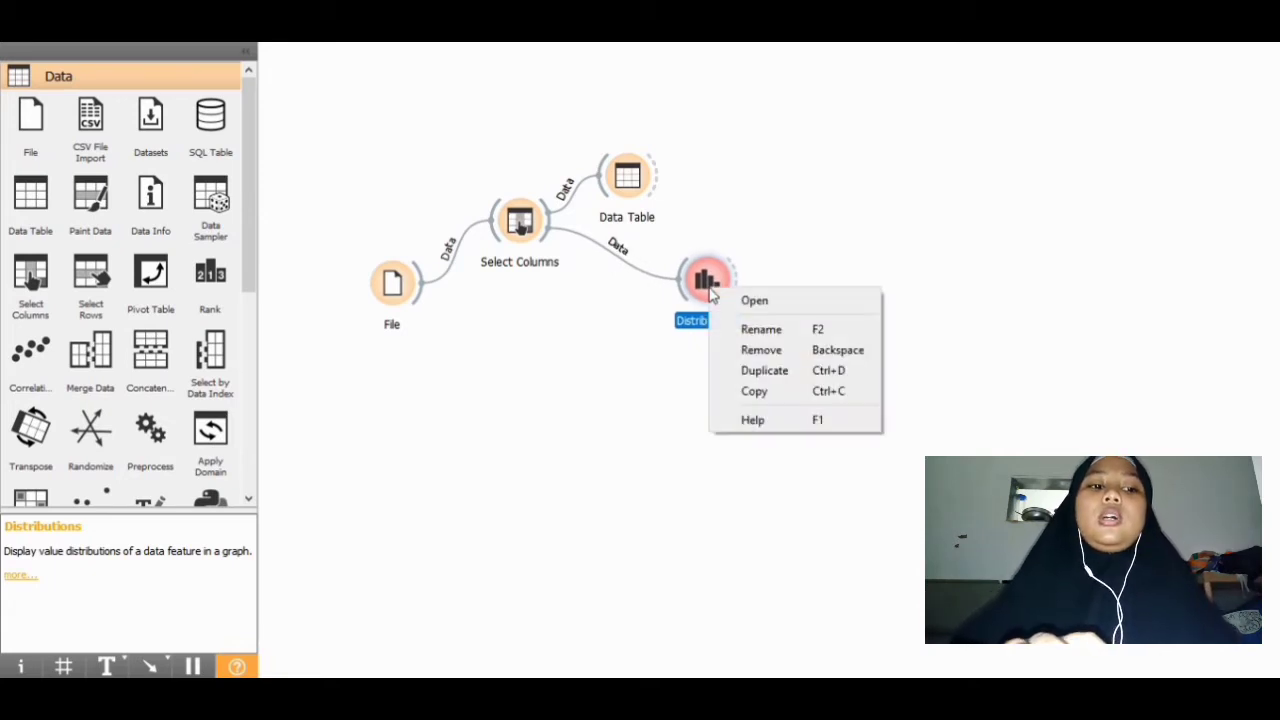
click(738, 302)
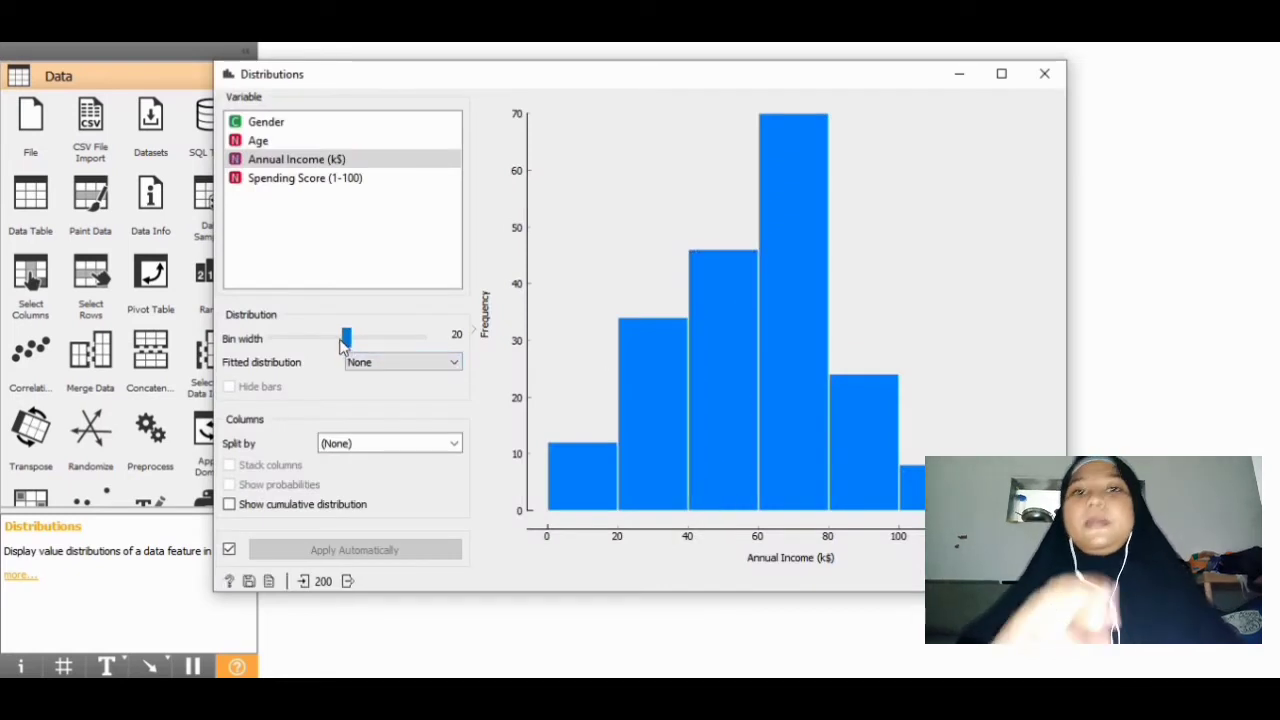
drag(341, 342, 336, 343)
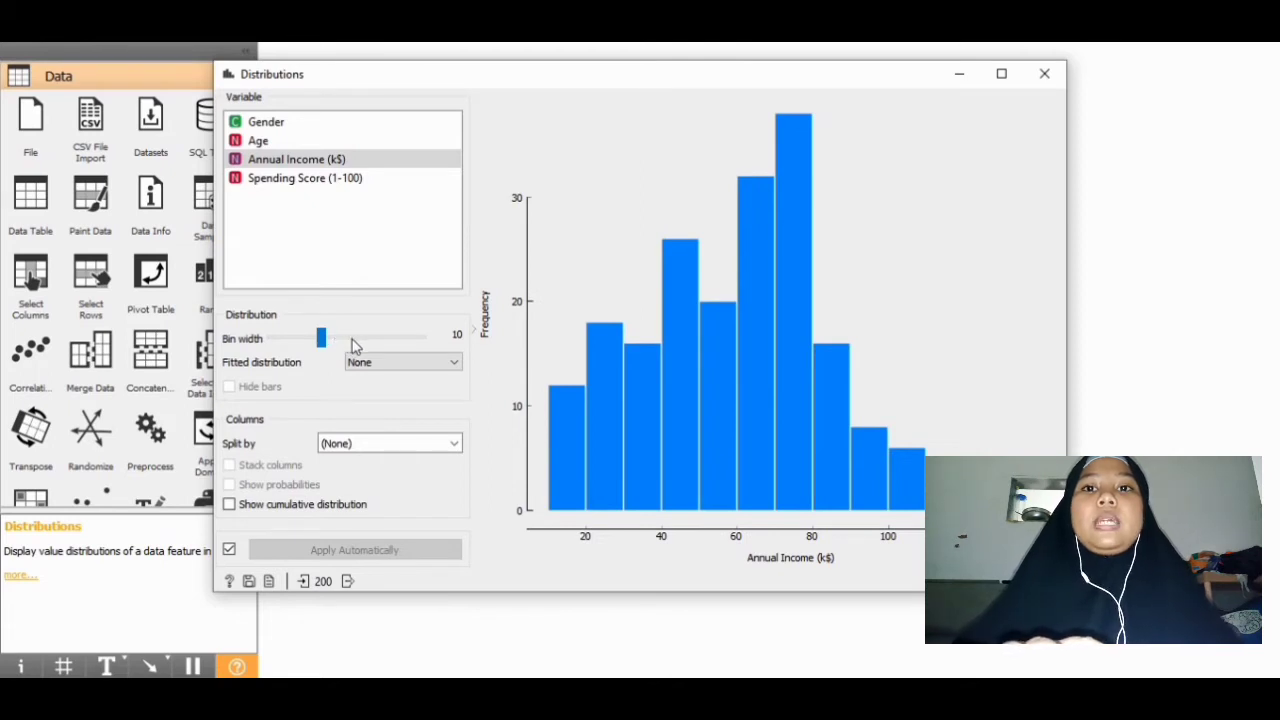
click(347, 343)
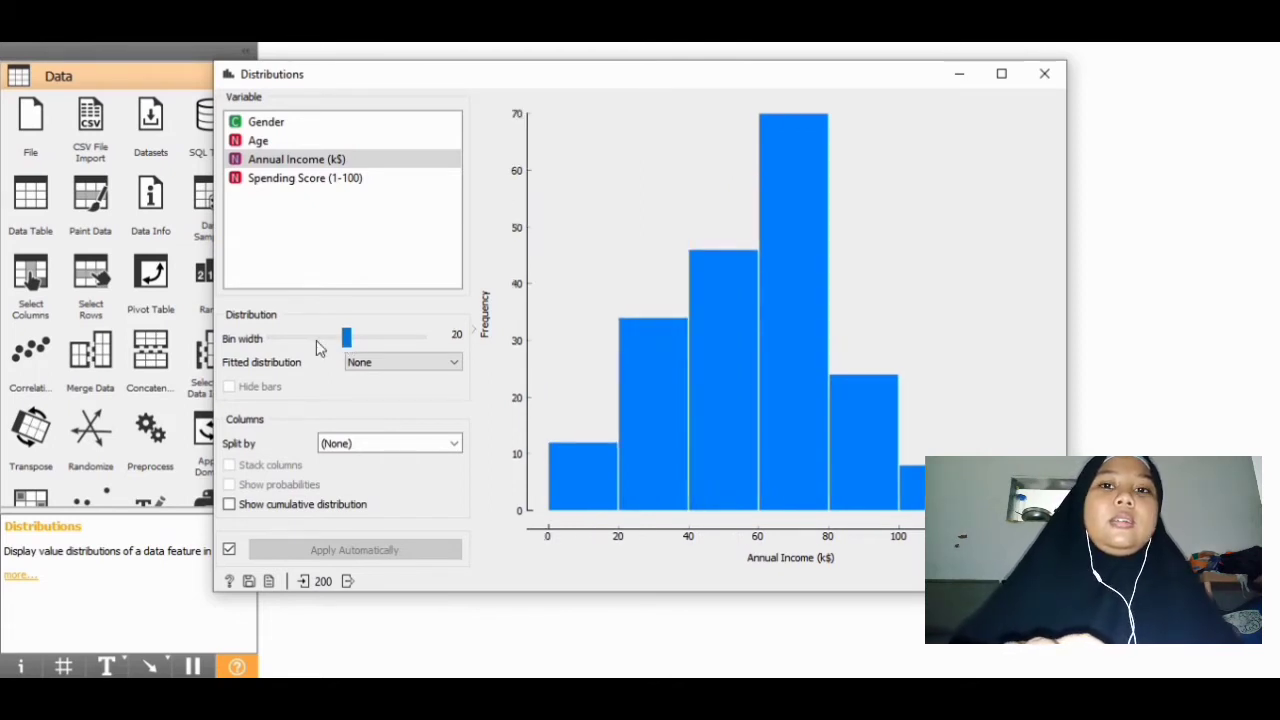
click(296, 344)
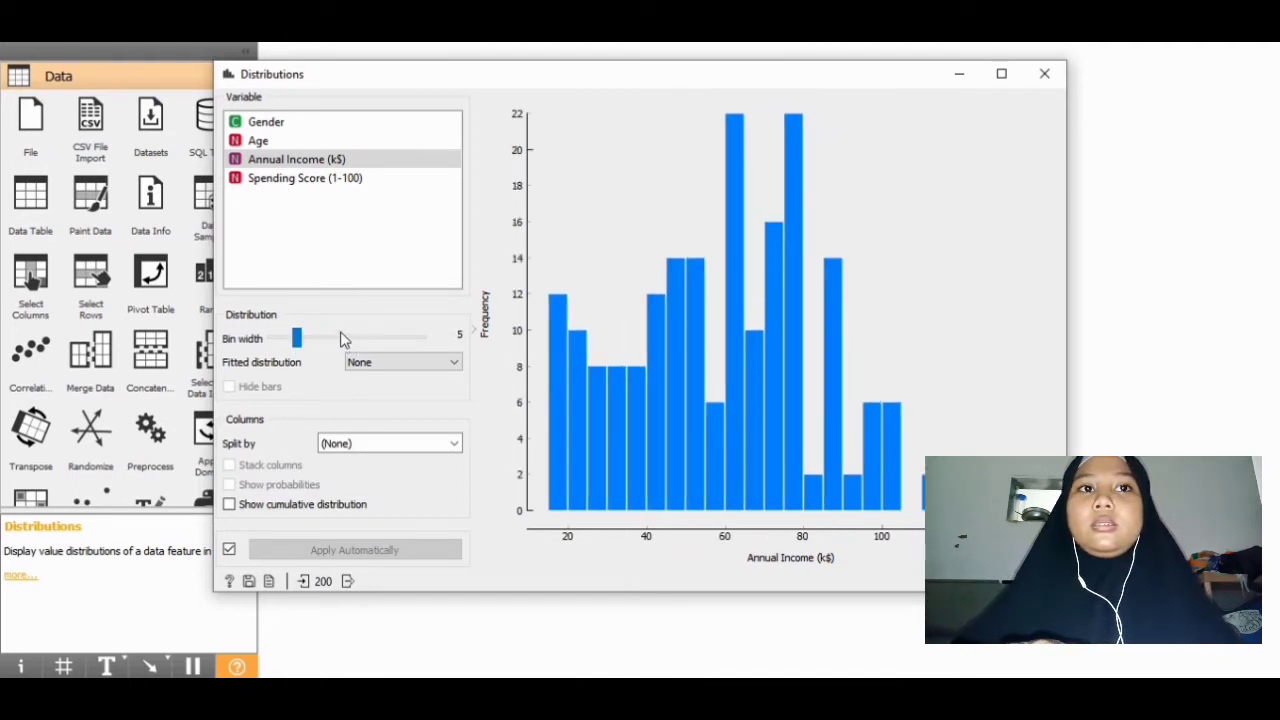
click(341, 338)
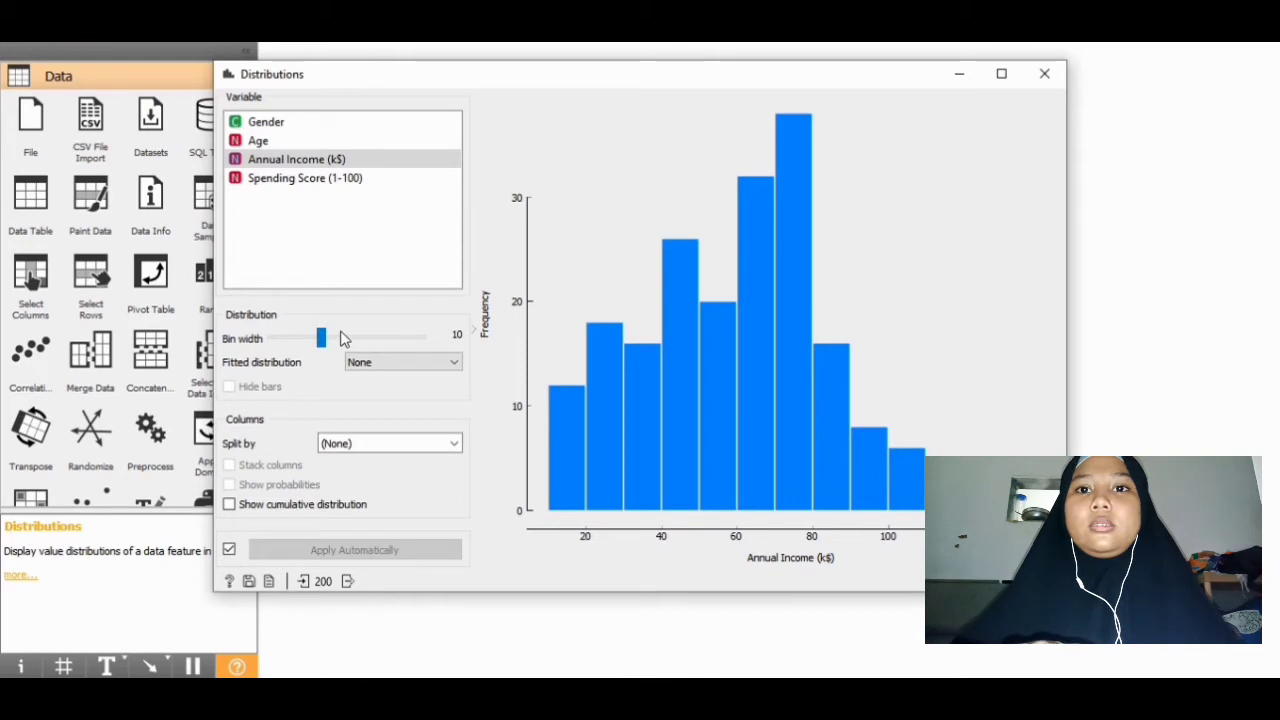
click(341, 338)
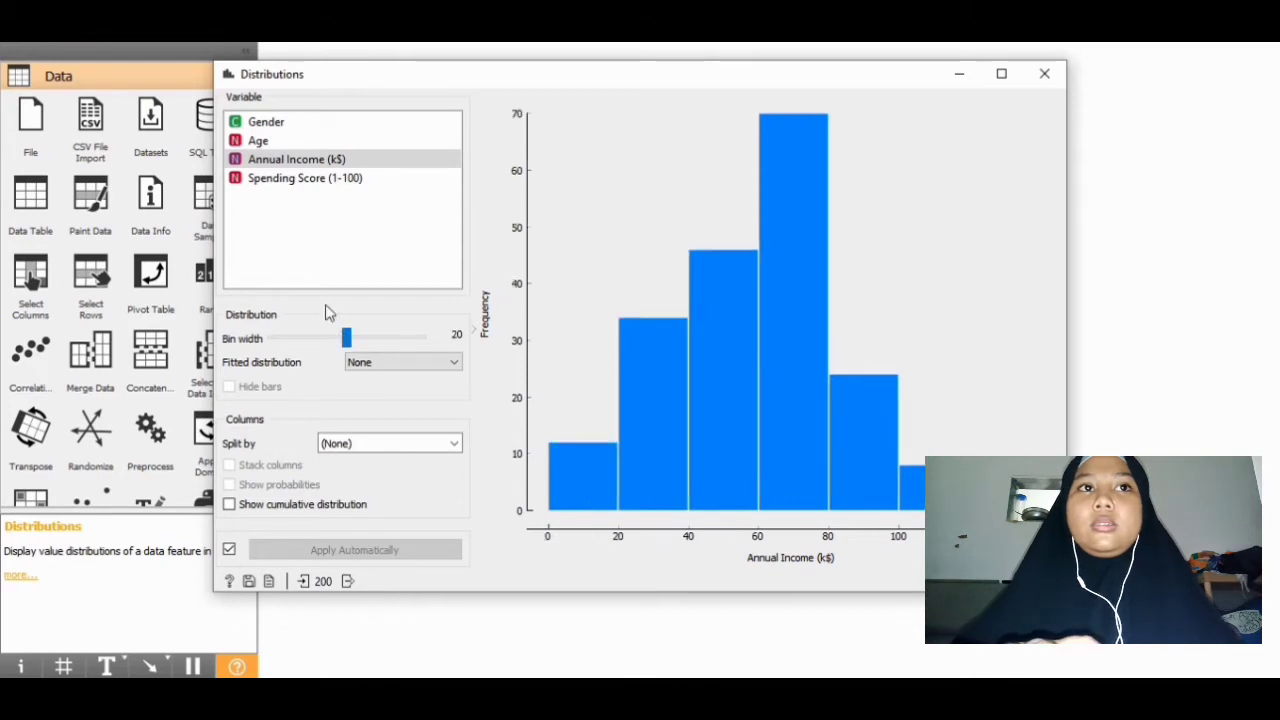
Display the distribution of Age and set its bin width to 5.
click(280, 124)
click(278, 141)
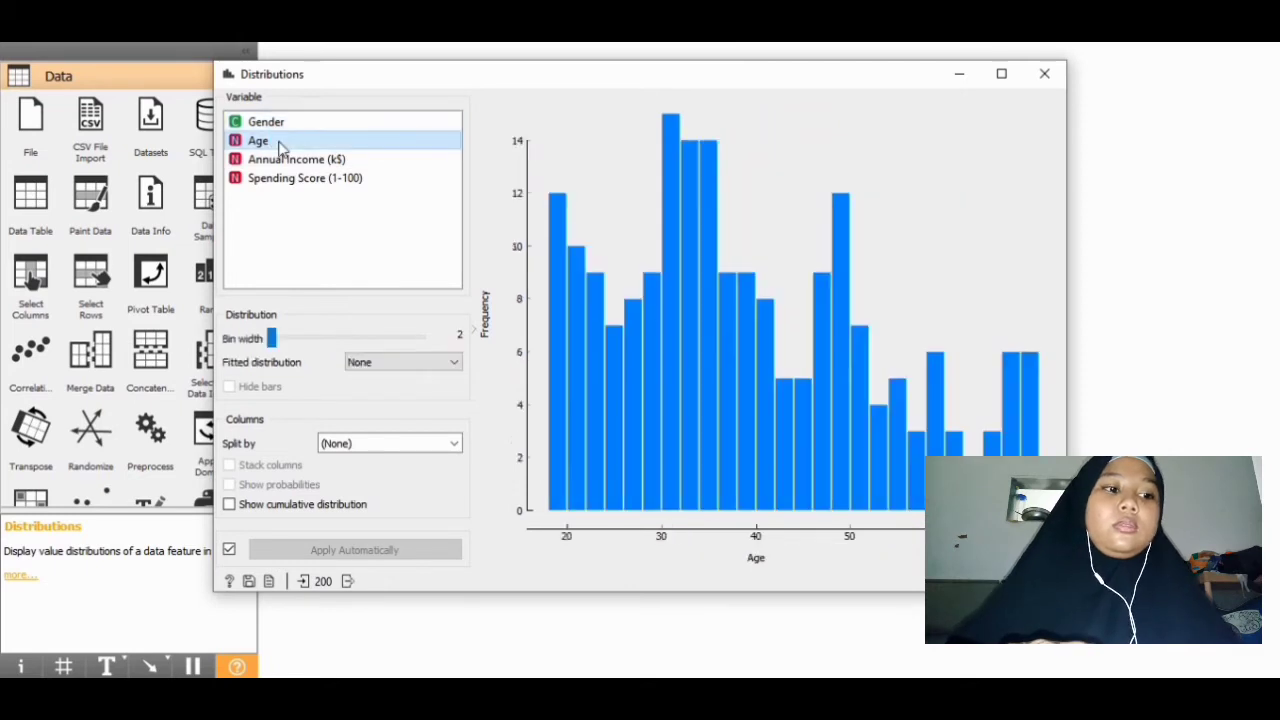
click(333, 340)
click(338, 343)
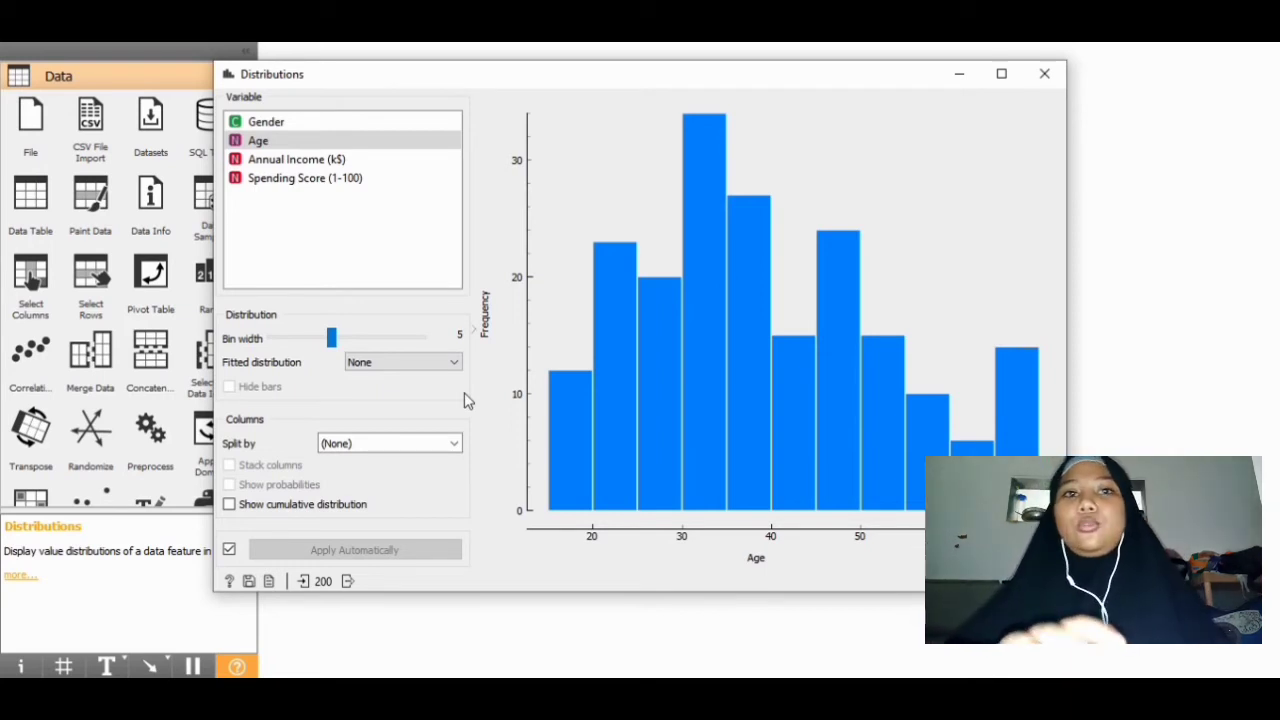
View the Gender distribution, switch to Annual Income (k$), and examine the frequency of the 60 to 70 bin.
click(350, 123)
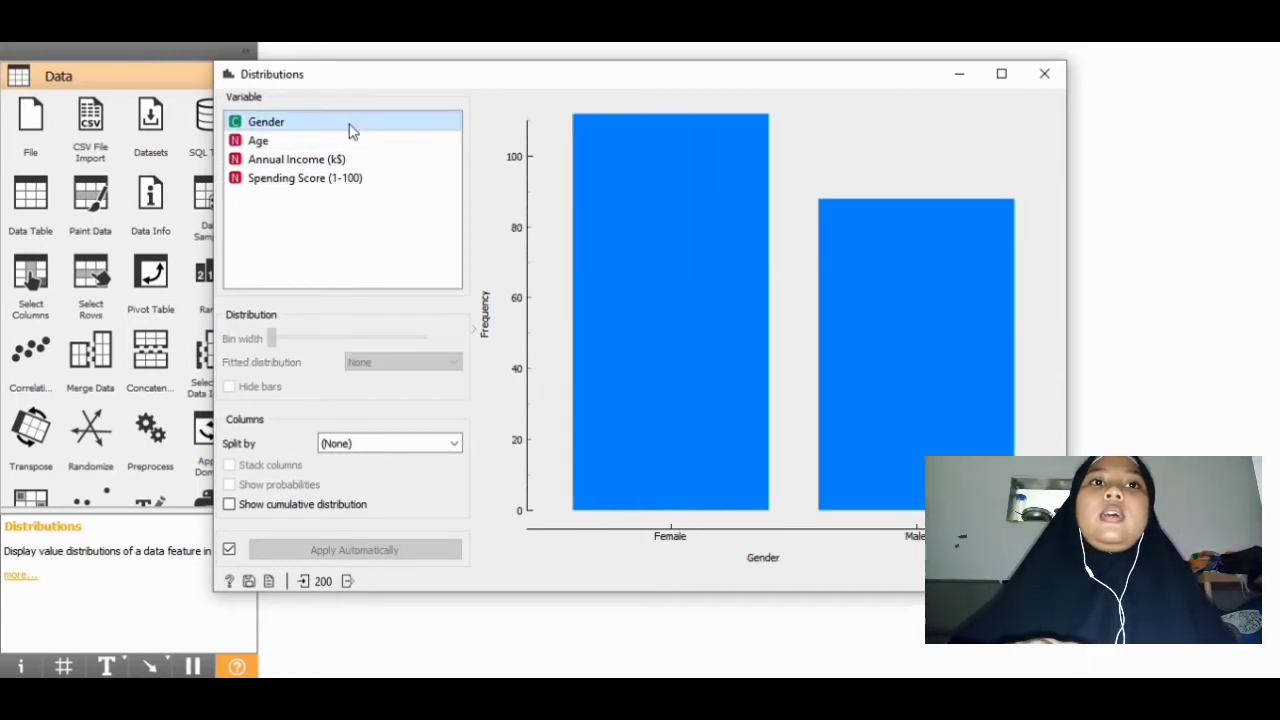
click(270, 163)
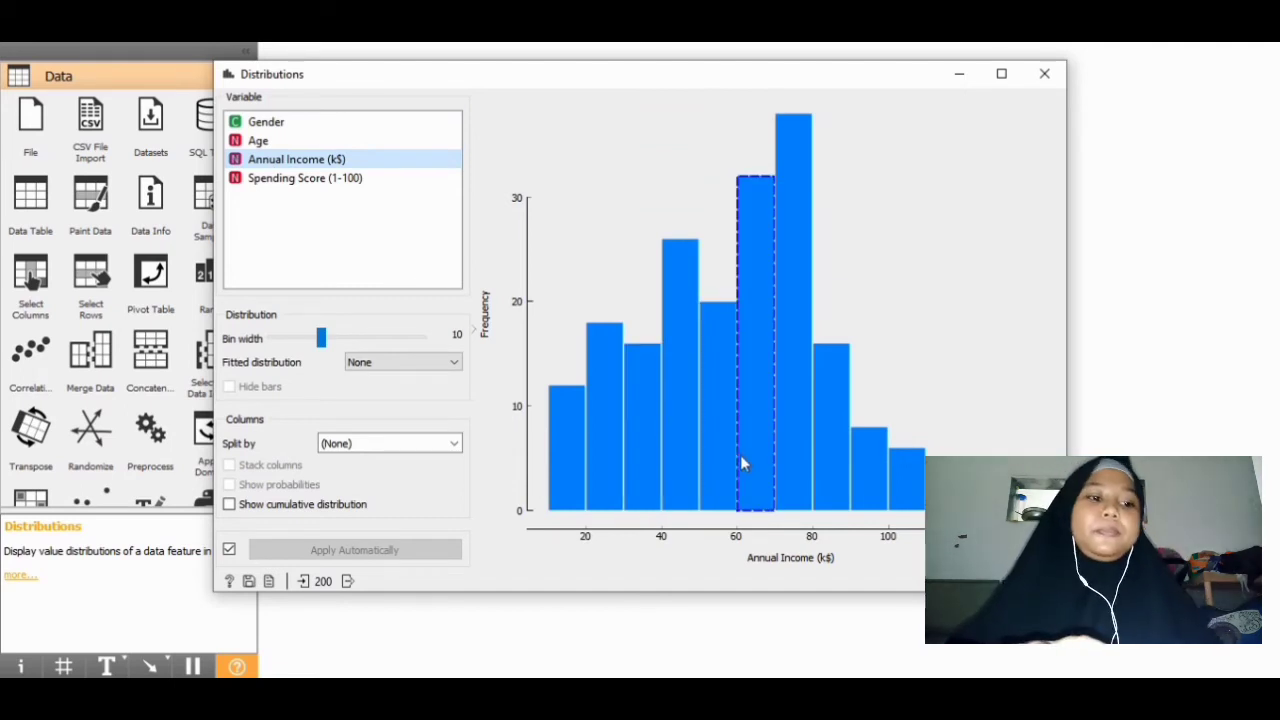
mouse_move(756, 463)
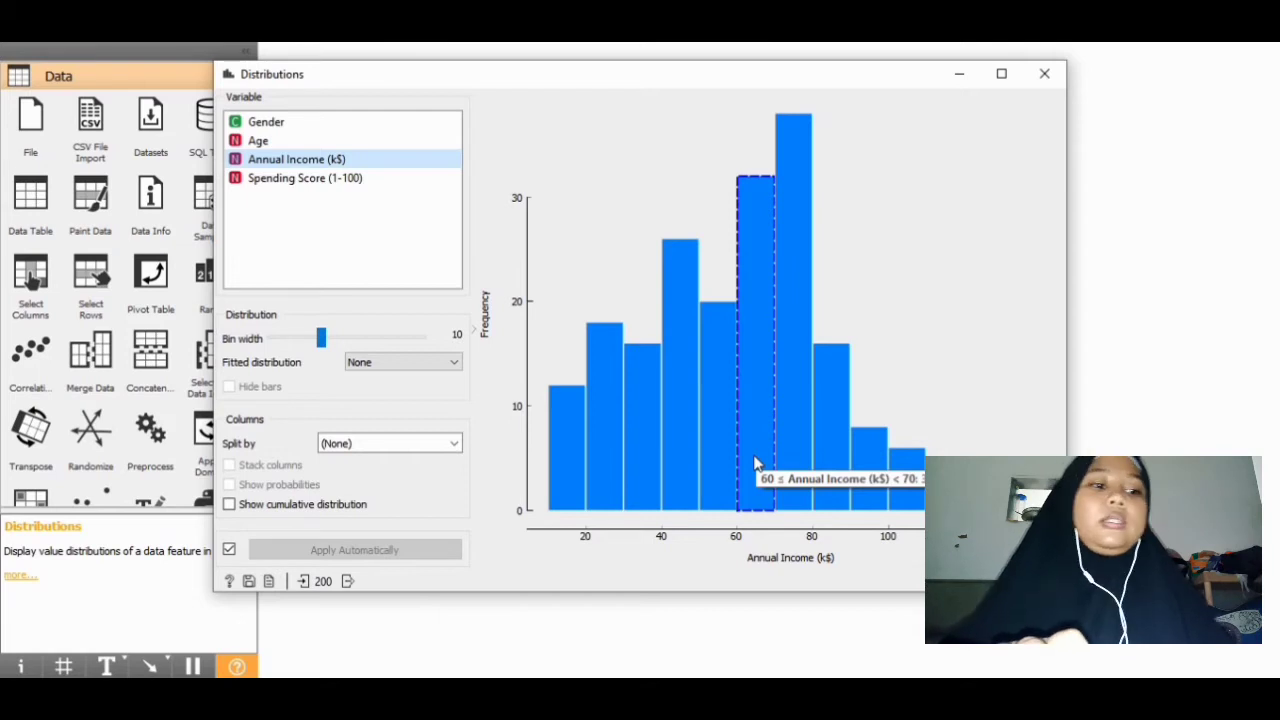
Display the Spending Score (1-100) distribution, examine its 55 to 60 and 5 to 10 bins, and close the Distributions window.
mouse_move(818, 352)
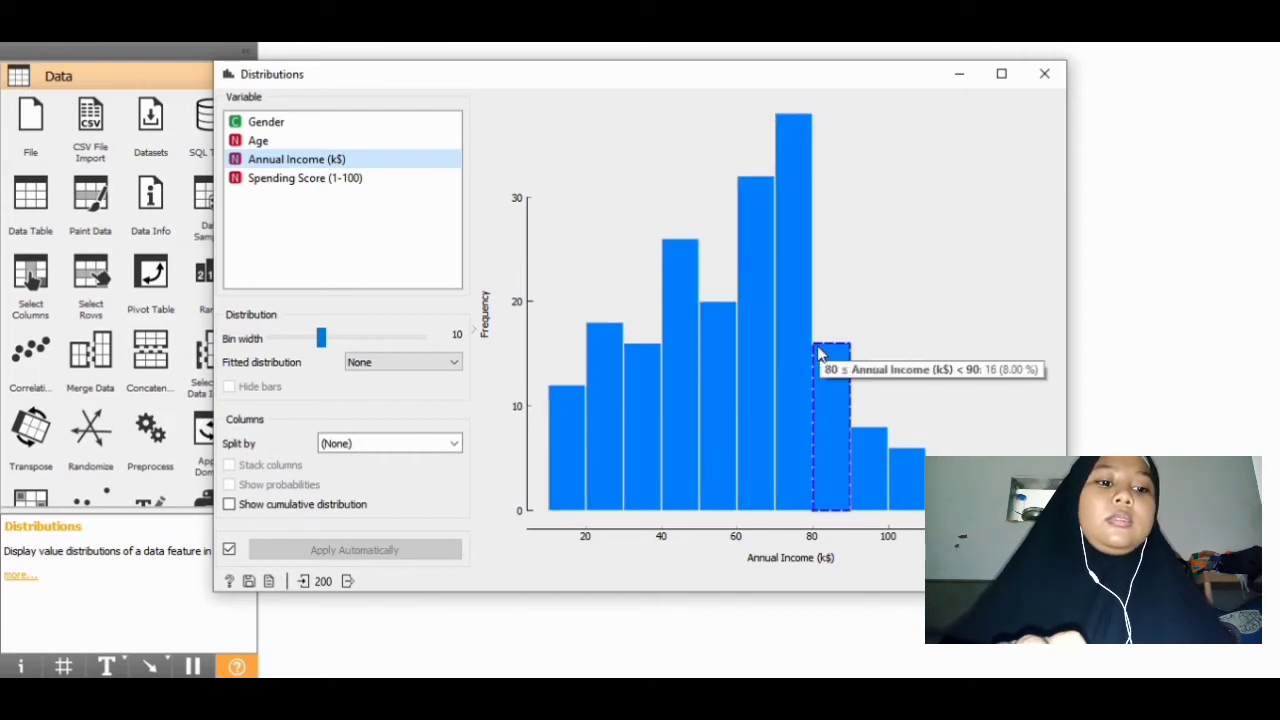
mouse_move(800, 375)
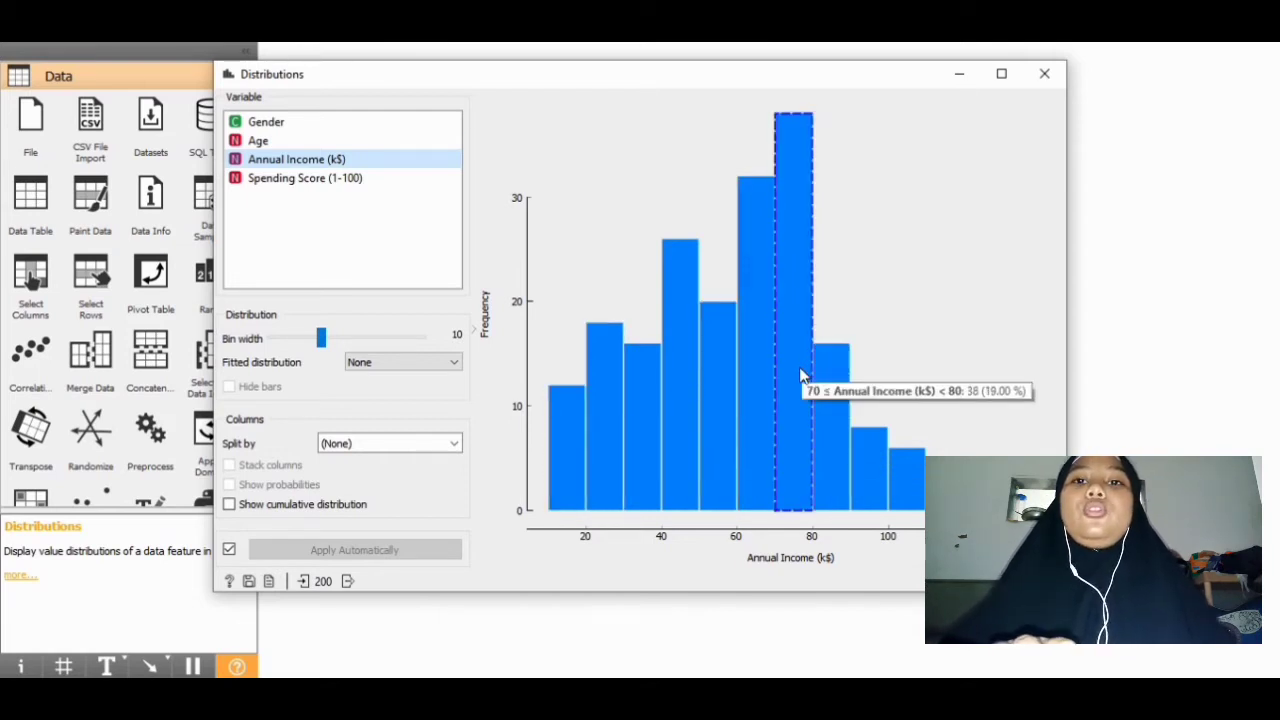
click(359, 179)
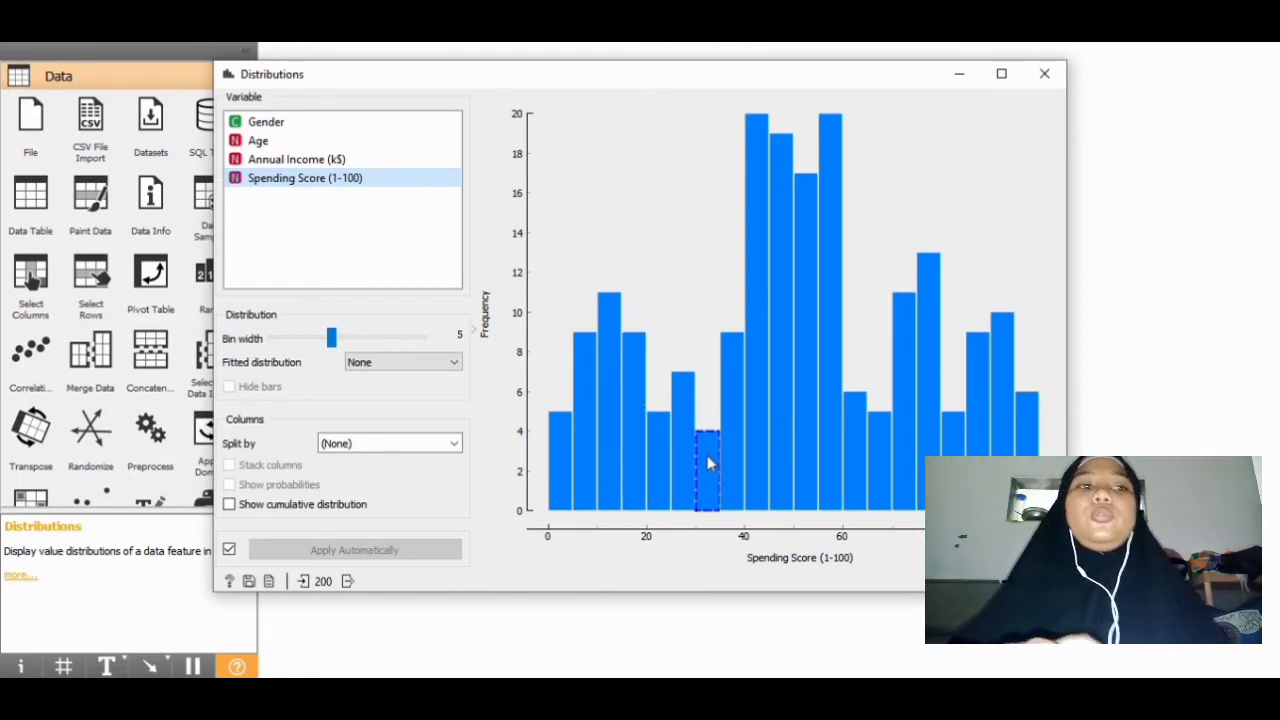
click(758, 500)
click(846, 509)
click(838, 508)
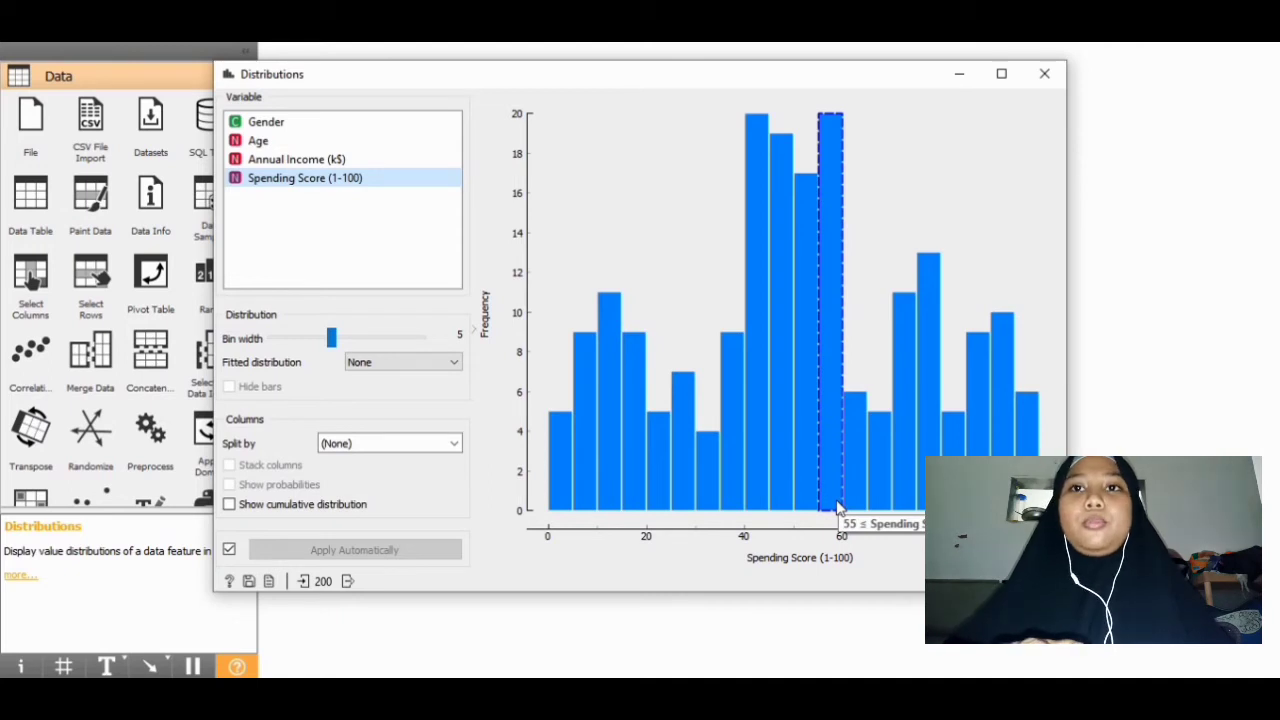
click(578, 415)
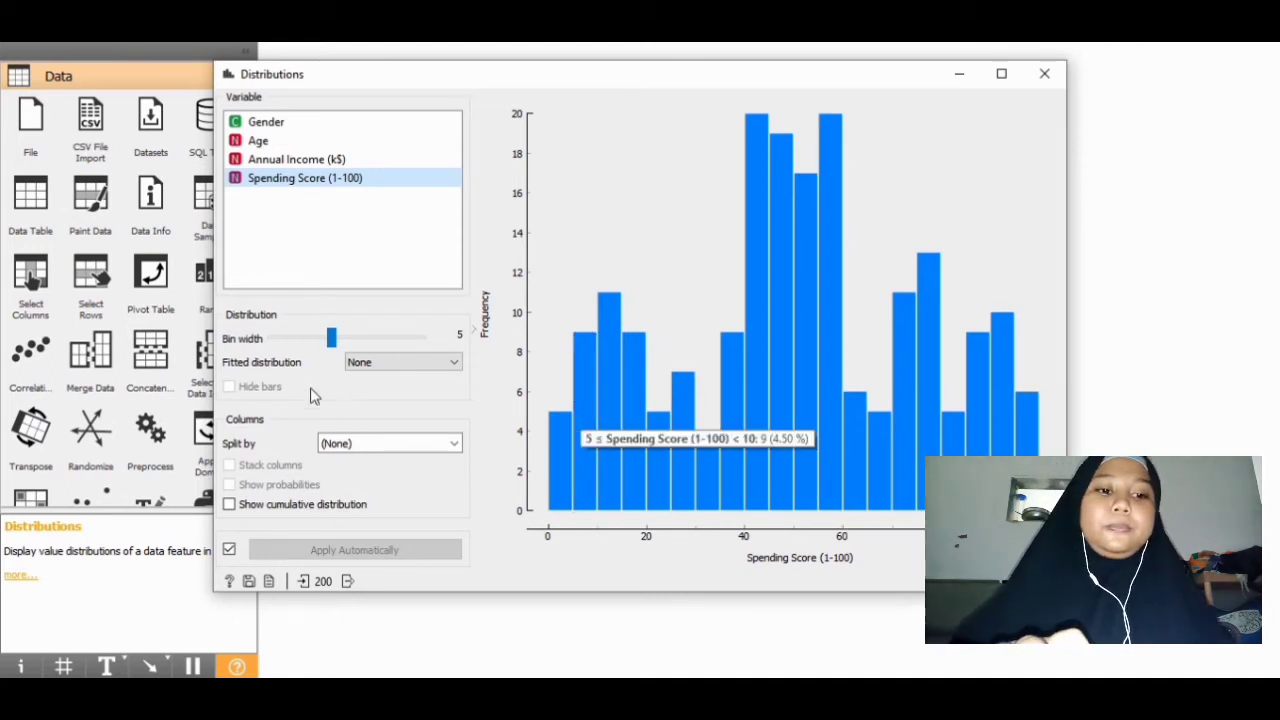
click(1045, 75)
click(831, 242)
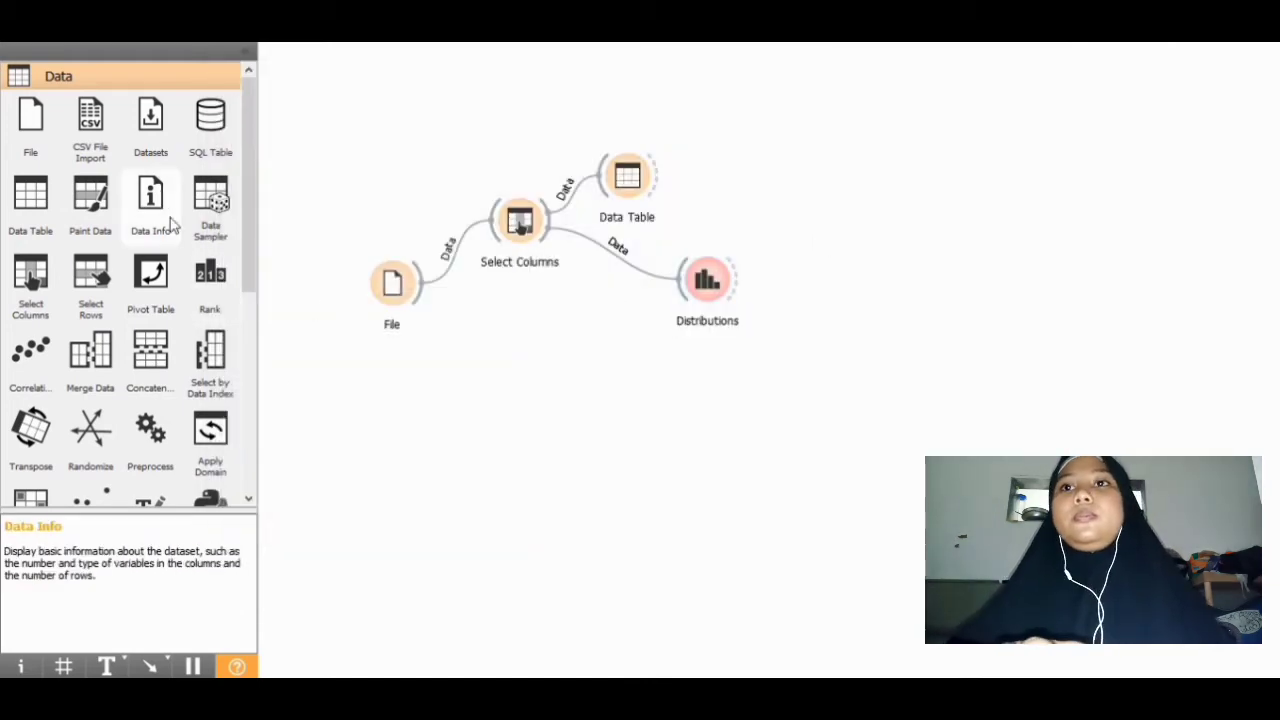
Add a Box Plot widget to the canvas below the Distributions widget.
right_click(543, 419)
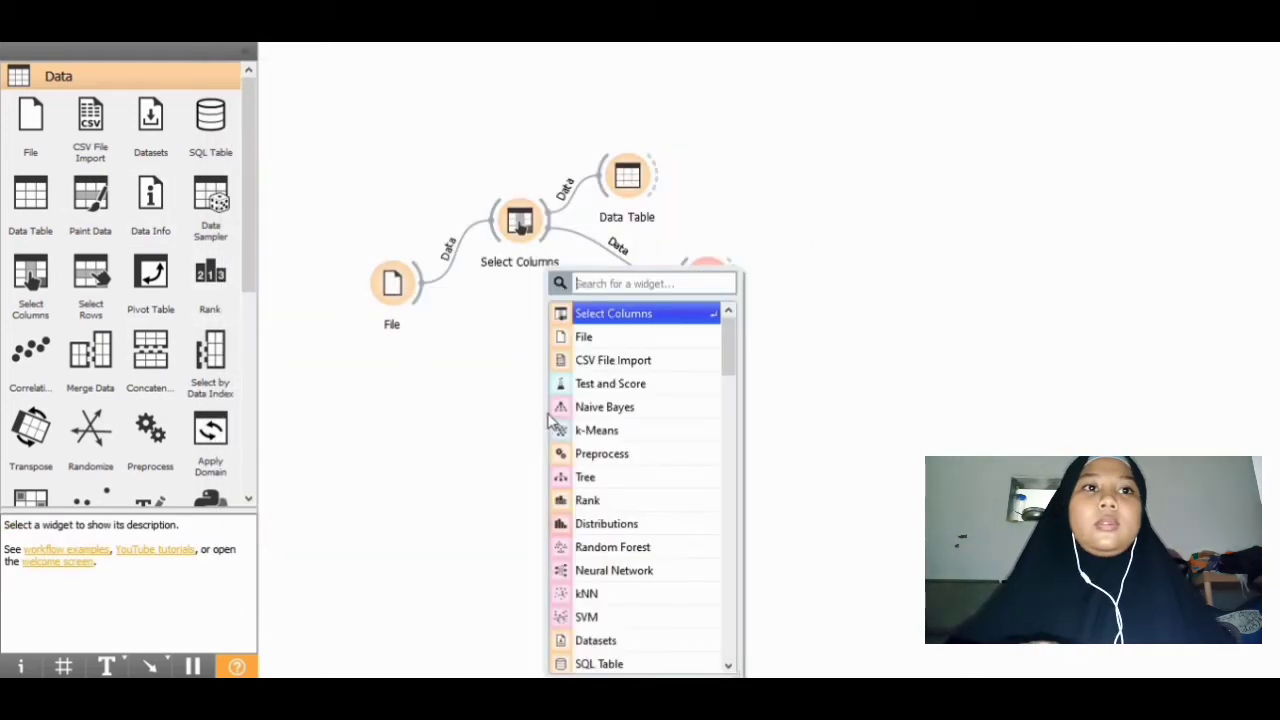
text(b)
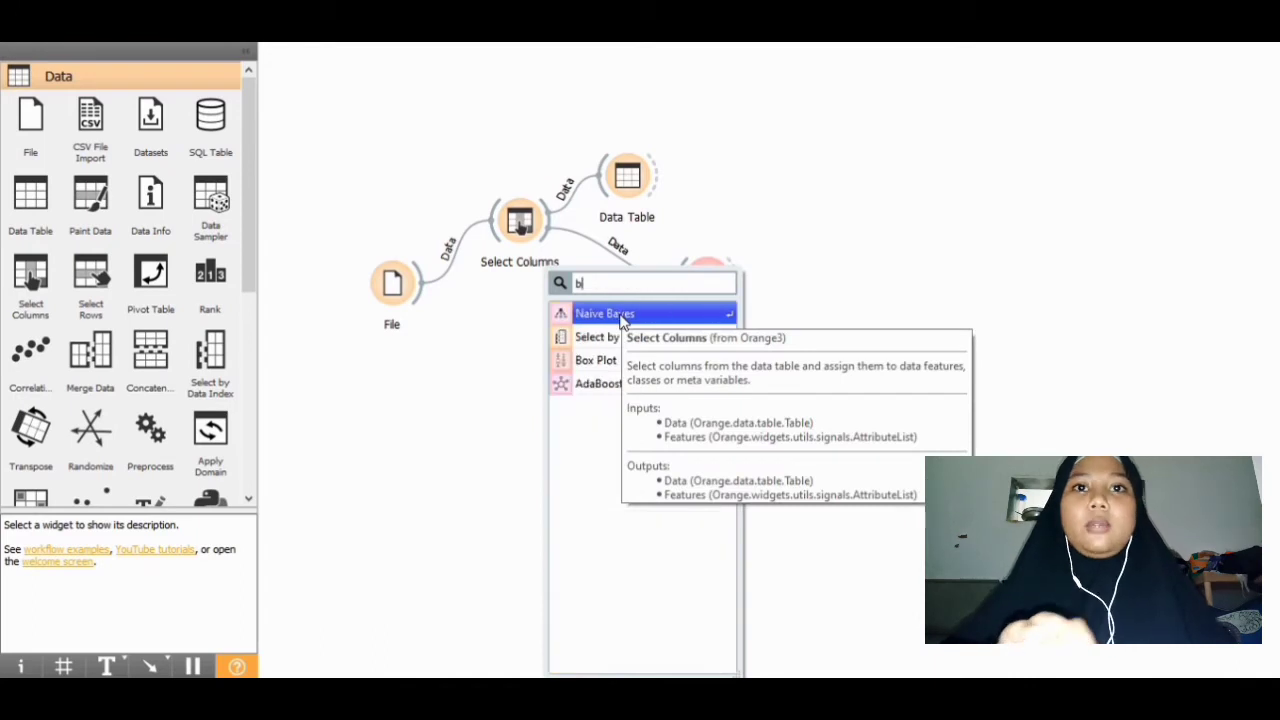
click(603, 364)
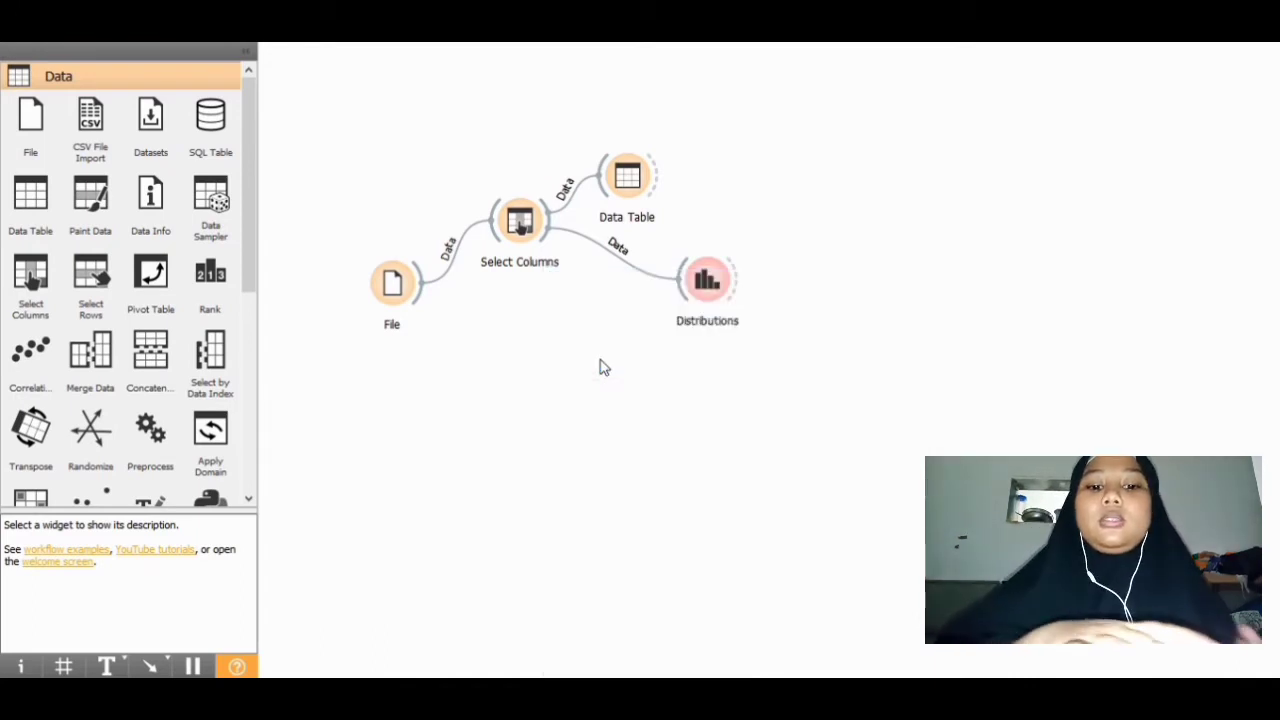
drag(550, 435, 690, 386)
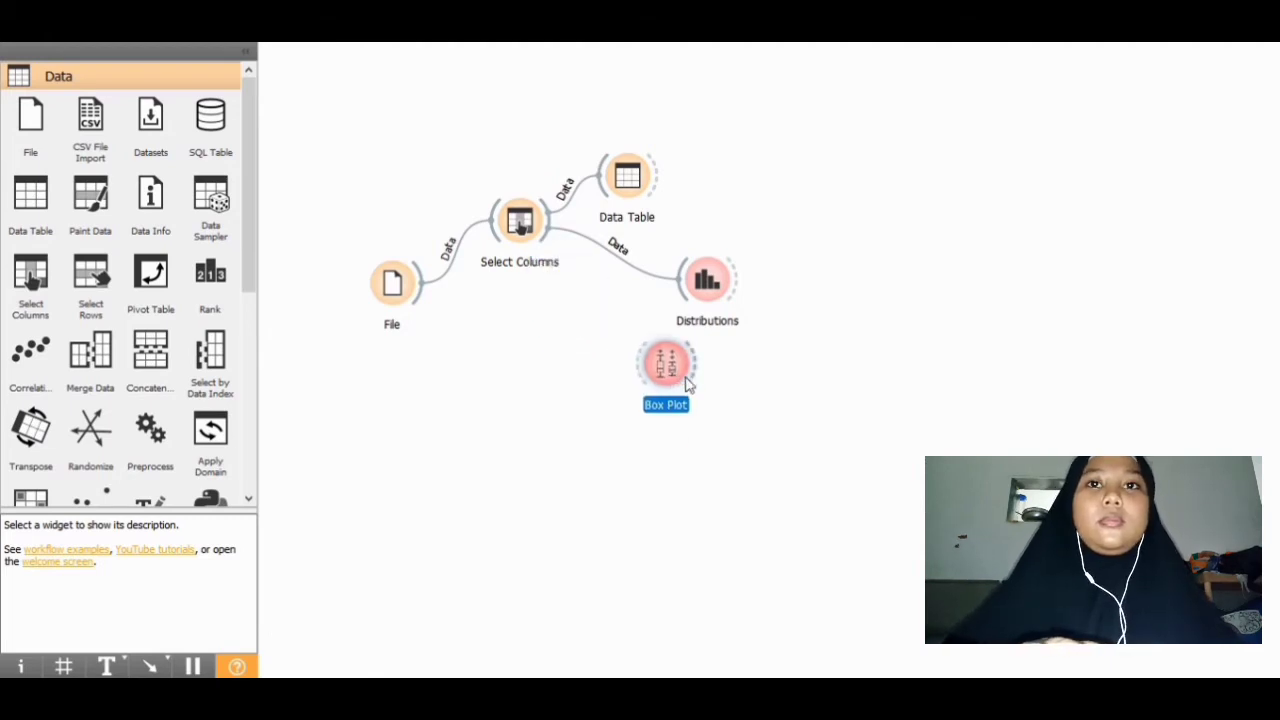
Space out the workflow by moving Distributions, Data Table and Box Plot upward, keeping Box Plot below Distributions.
drag(706, 278, 740, 241)
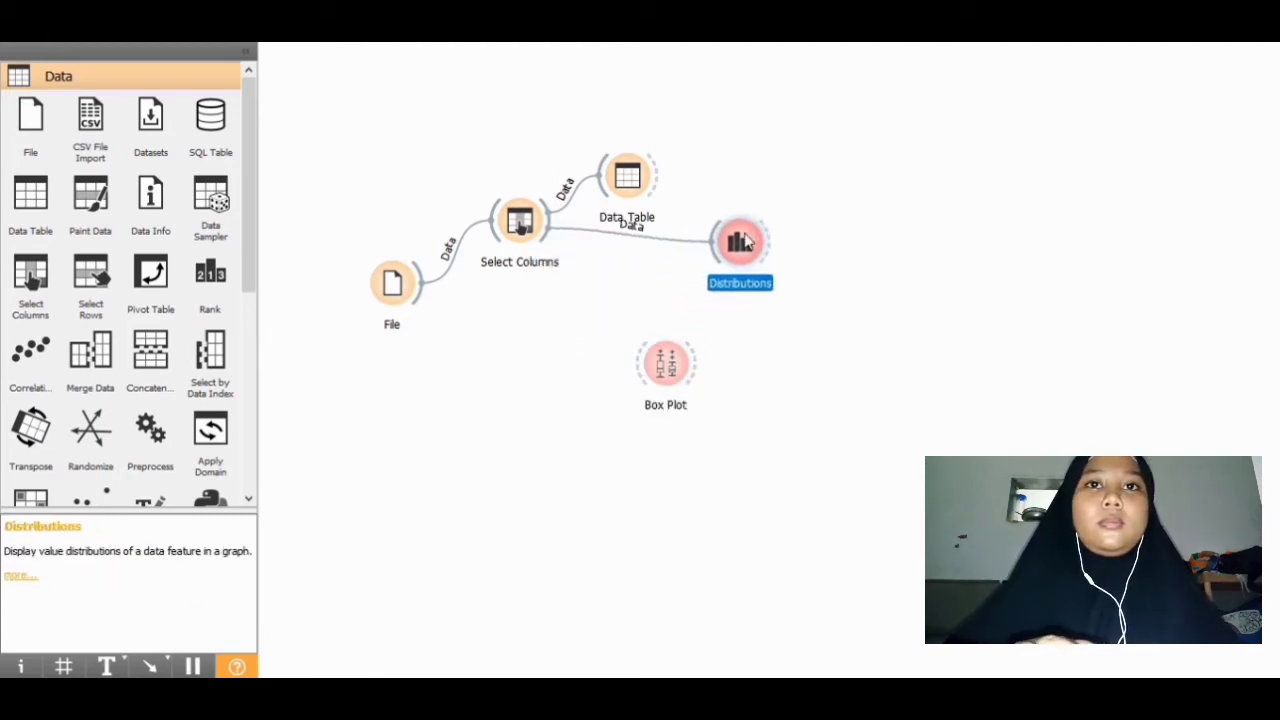
drag(648, 219, 633, 194)
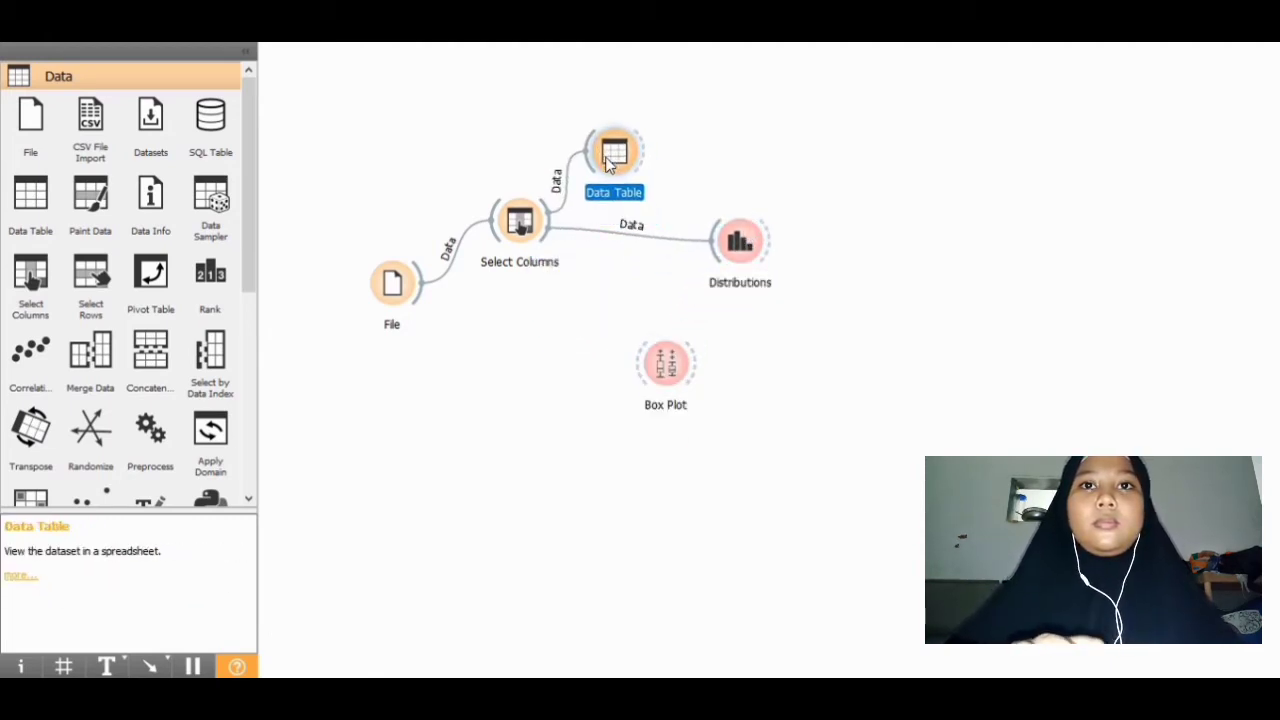
click(670, 367)
drag(670, 367, 677, 338)
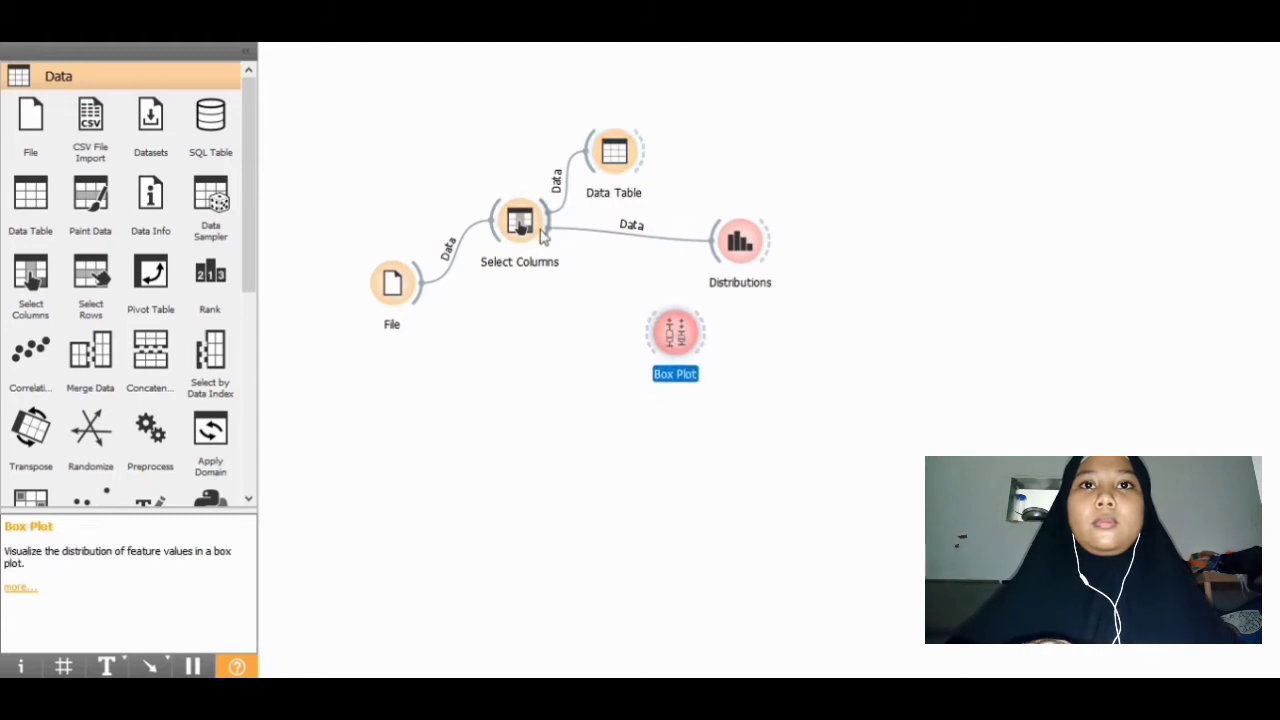
Connect the Select Columns output to Box Plot and shift the Box Plot widget slightly closer to Select Columns.
click(563, 250)
drag(563, 250, 648, 325)
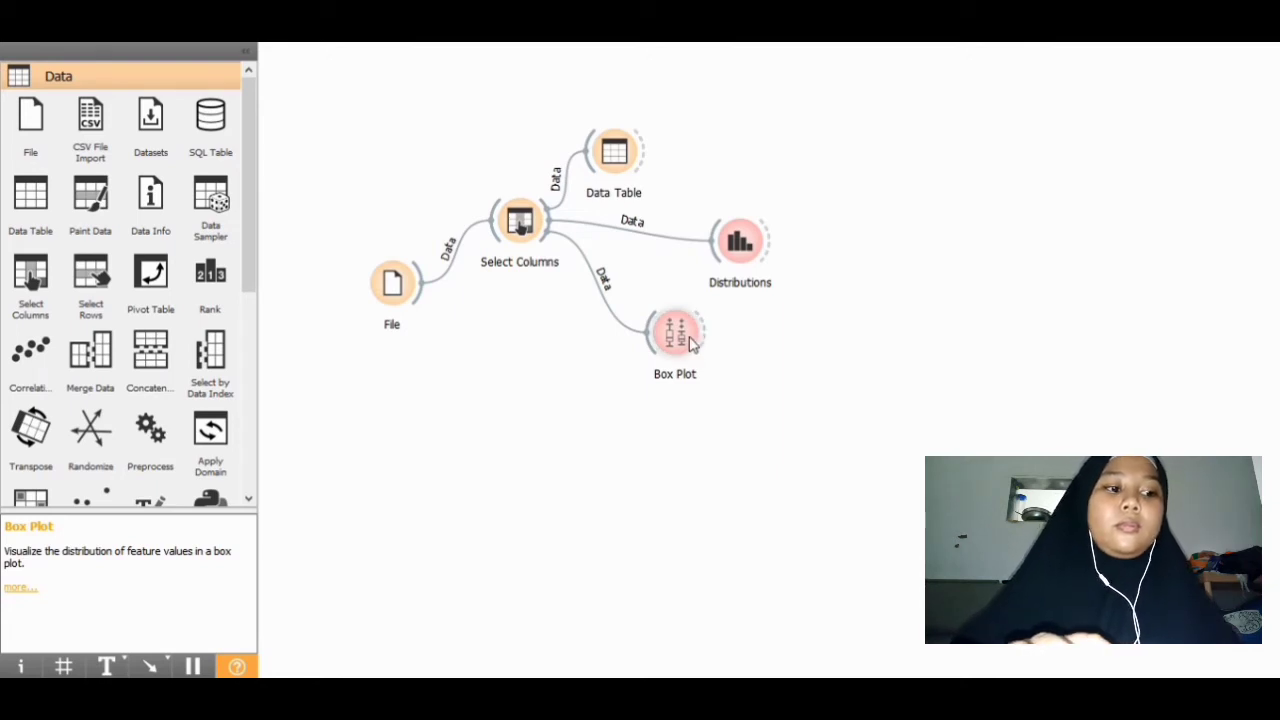
drag(692, 346, 684, 333)
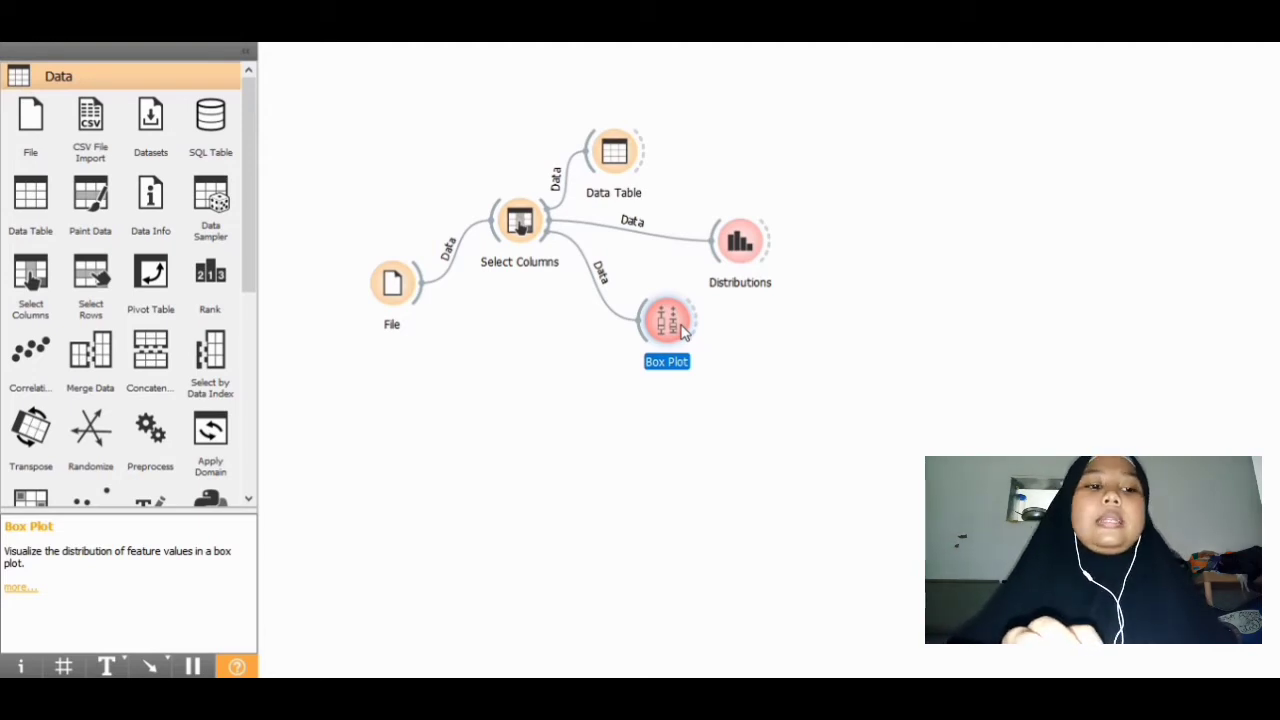
Open the Box Plot widget, examine the plots of Age, Annual Income (k$) and Spending Score (1-100), and close it.
right_click(679, 326)
click(722, 339)
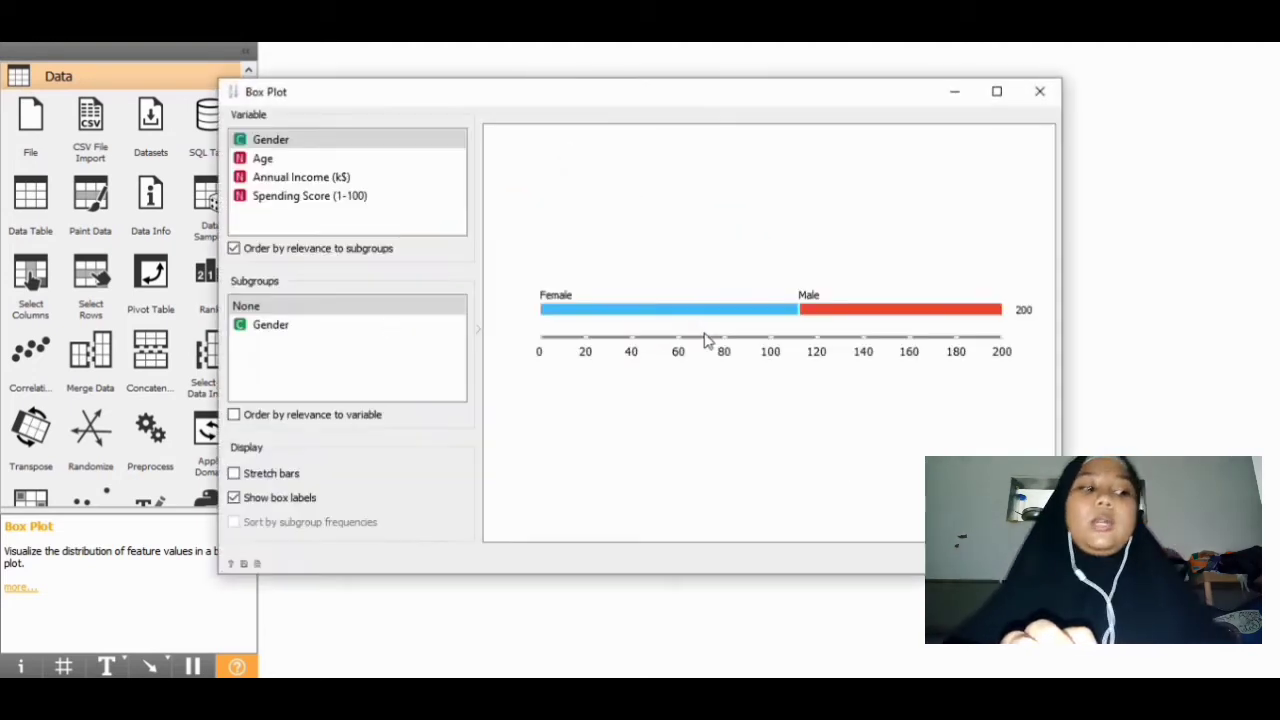
click(273, 166)
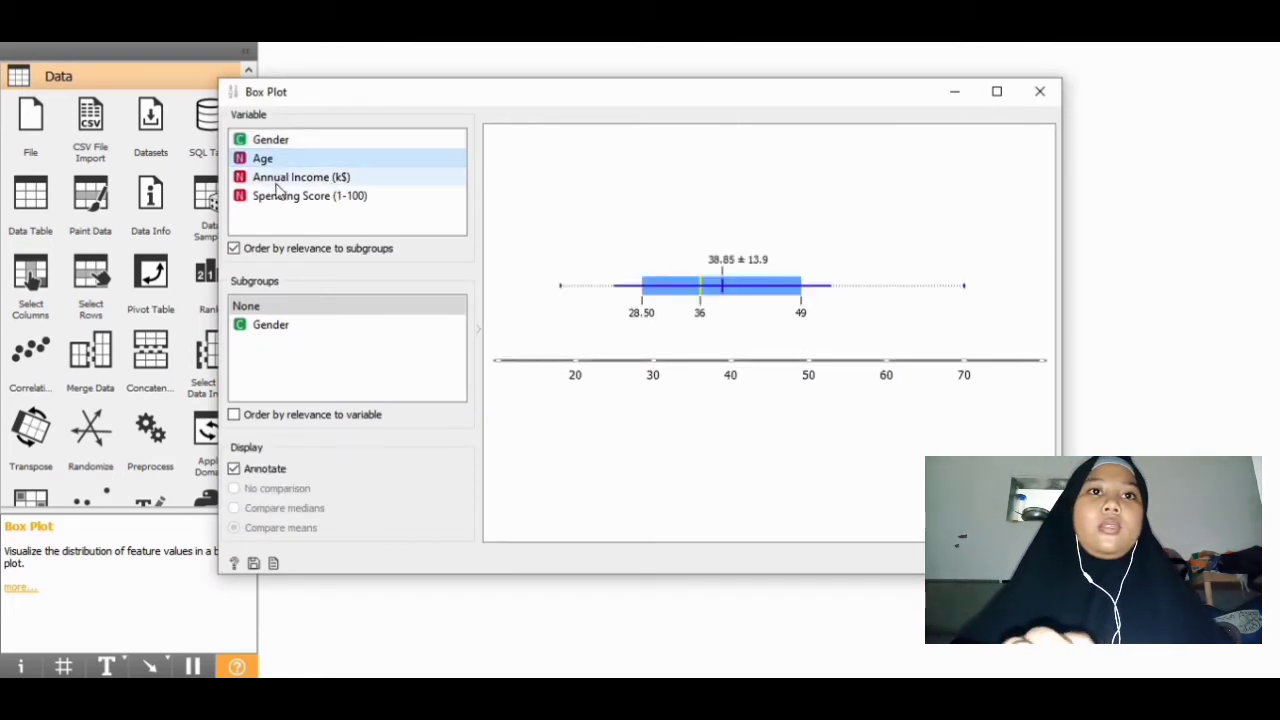
click(286, 195)
click(281, 182)
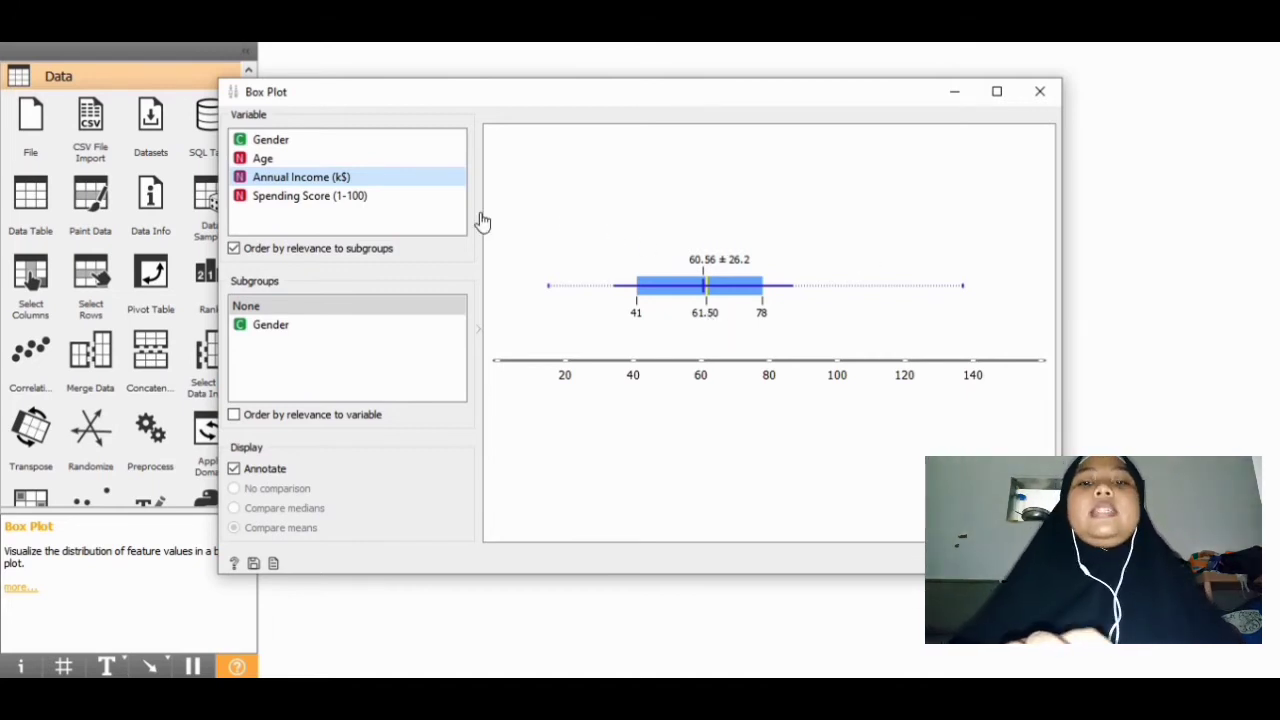
click(355, 200)
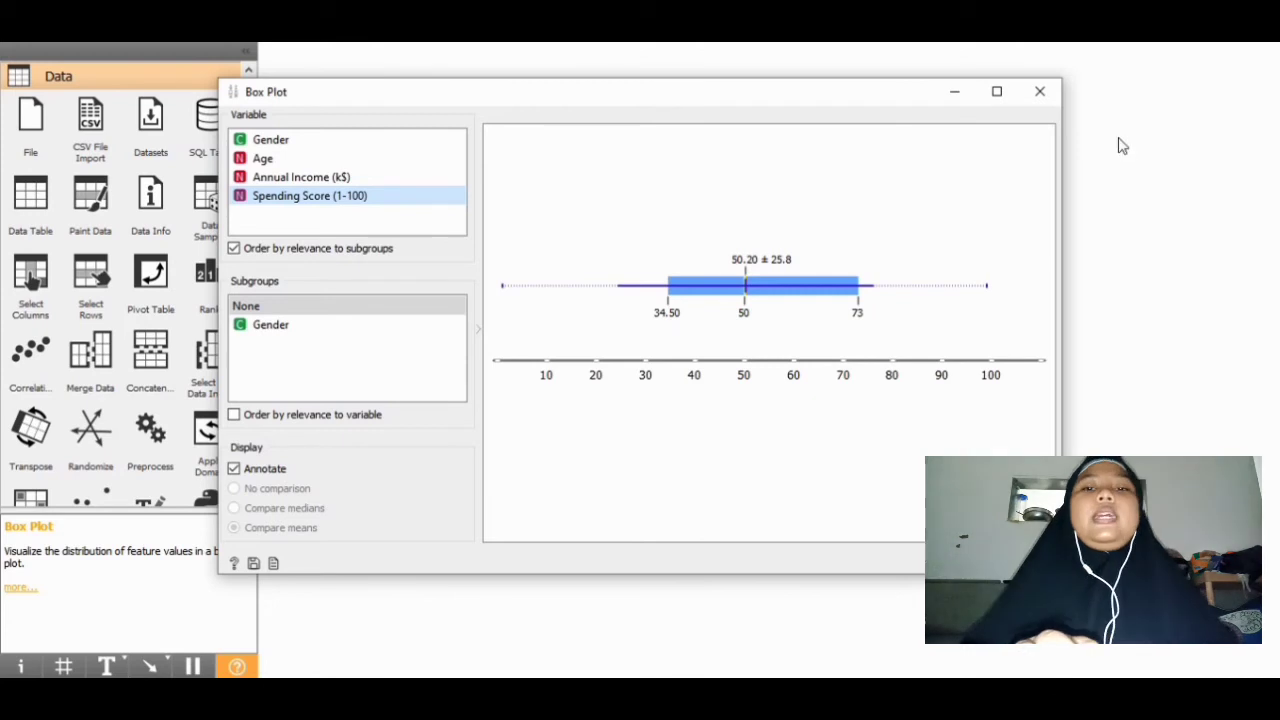
click(1038, 94)
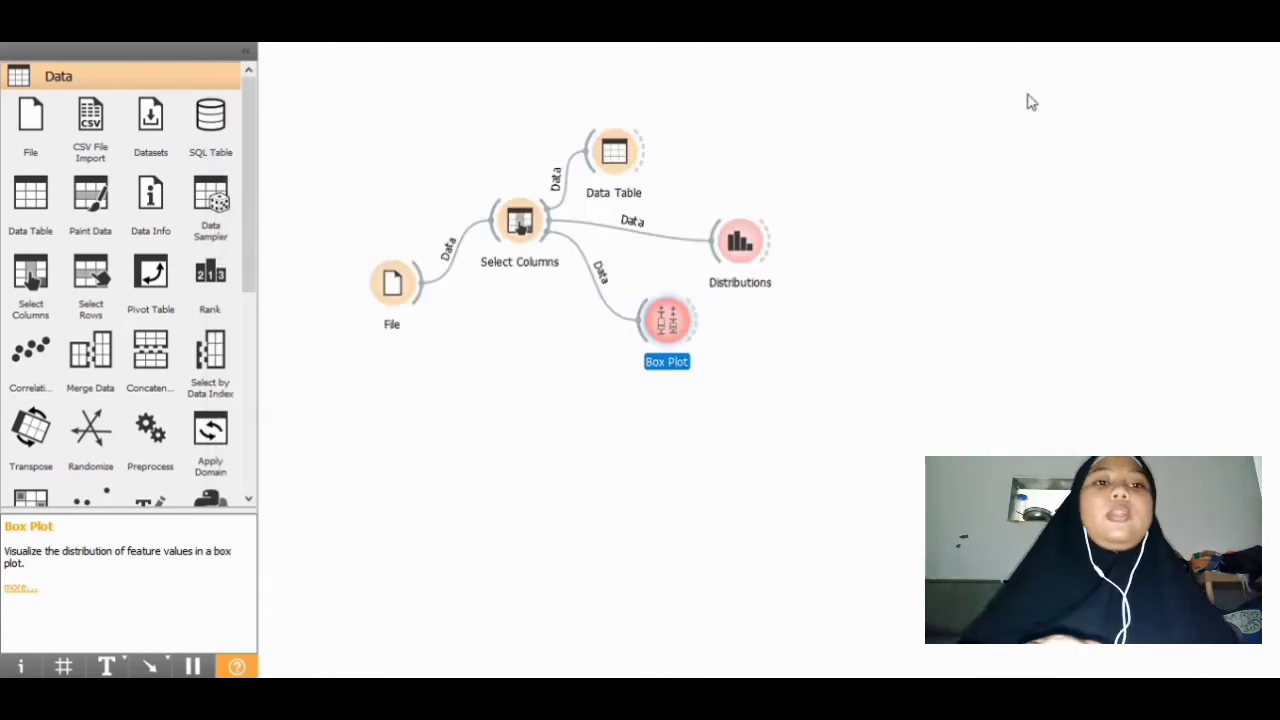
click(930, 170)
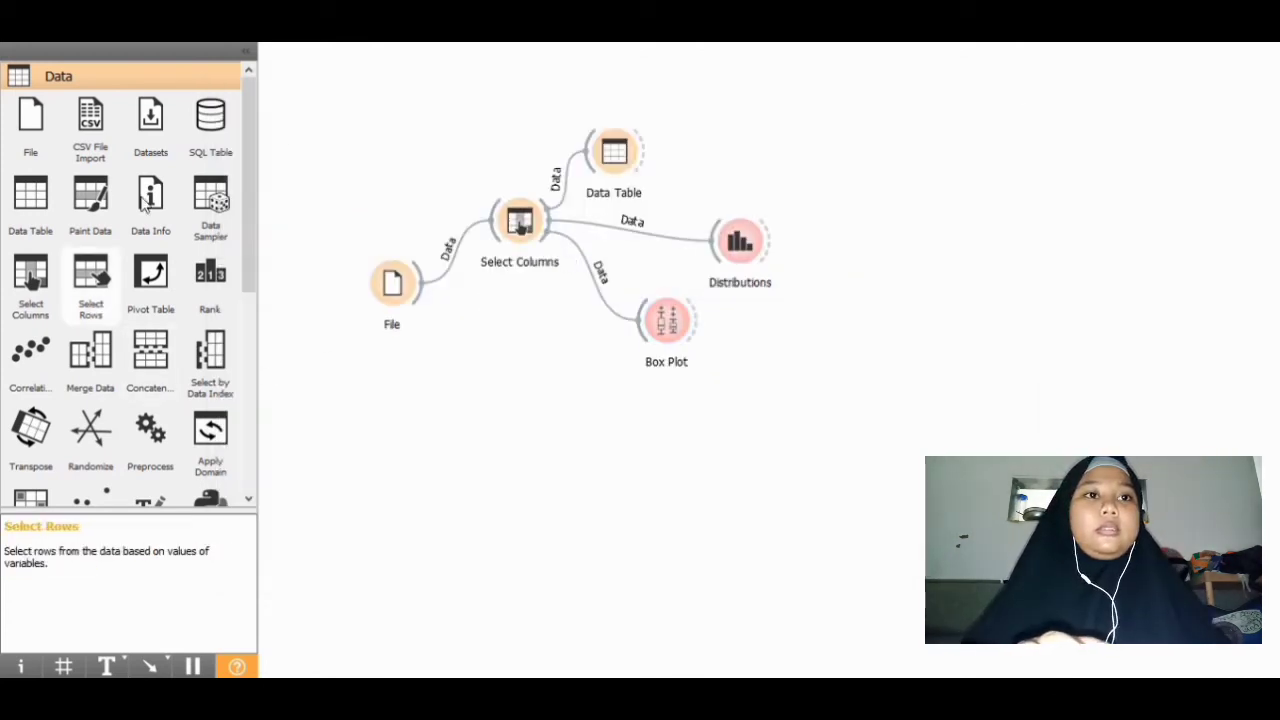
Add a k-Means widget to the empty canvas area below Select Columns.
drag(249, 224, 268, 433)
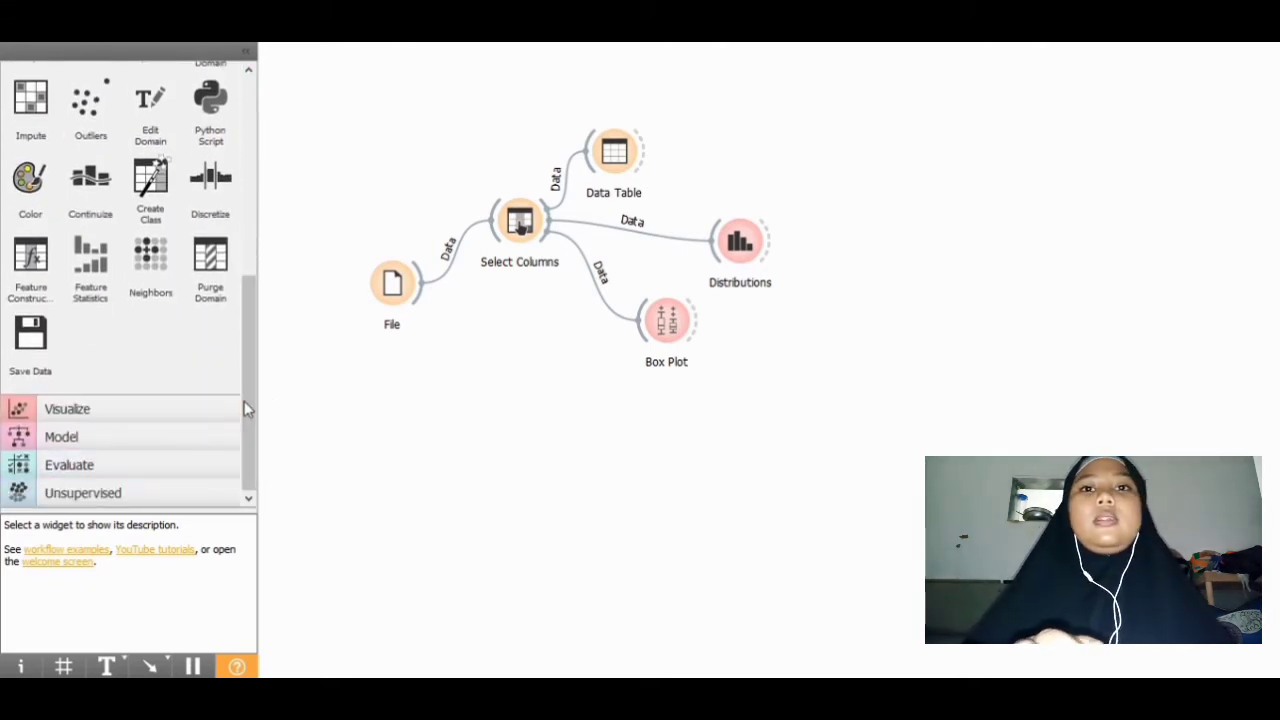
scroll(244, 401, up, 1)
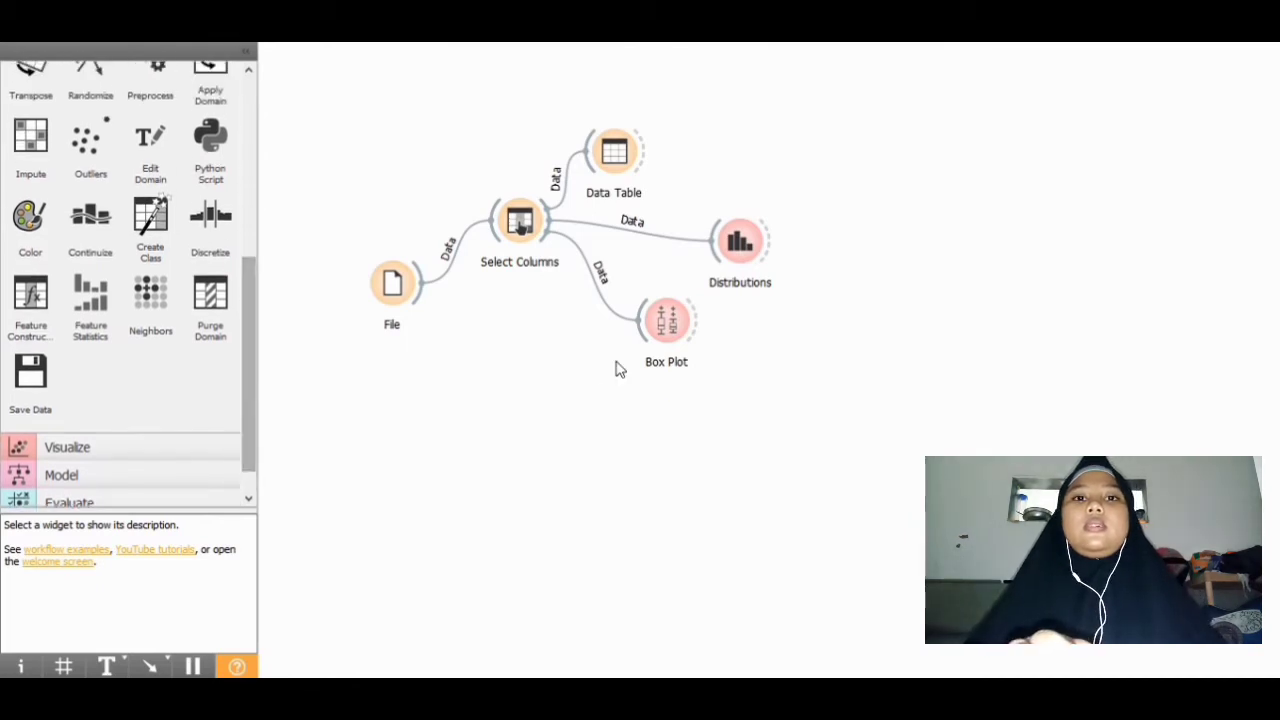
right_click(587, 372)
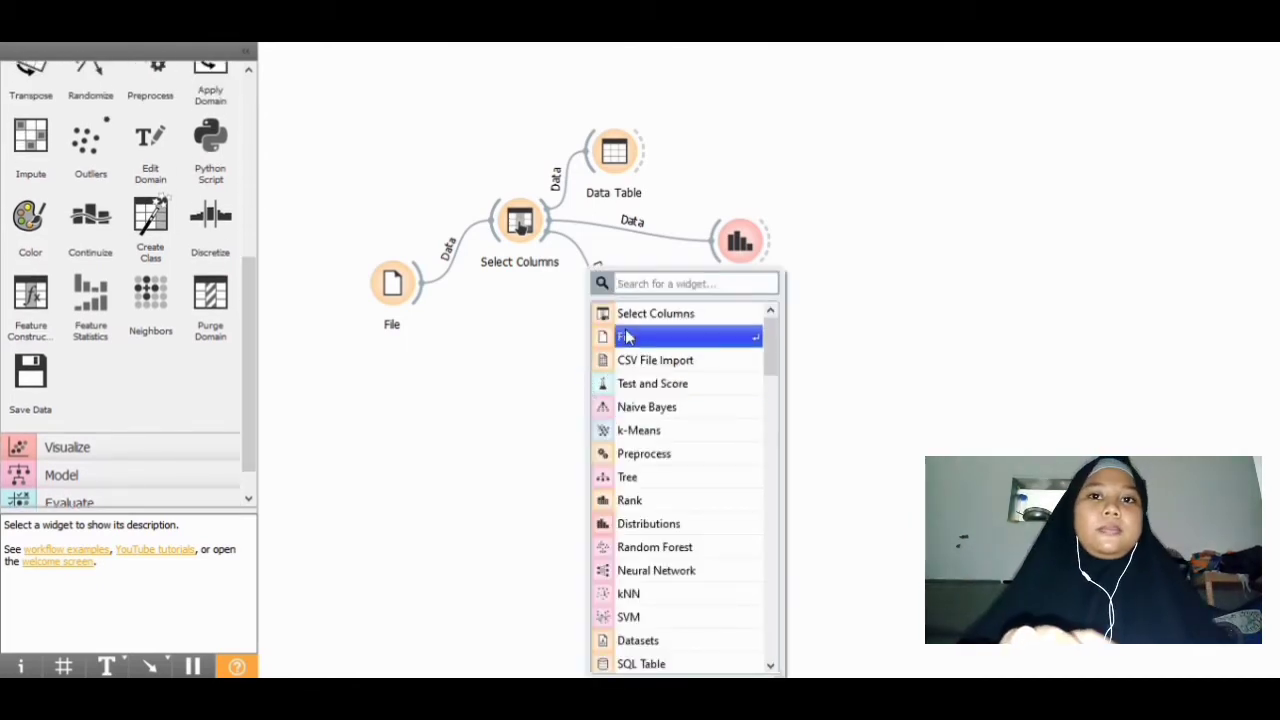
click(652, 430)
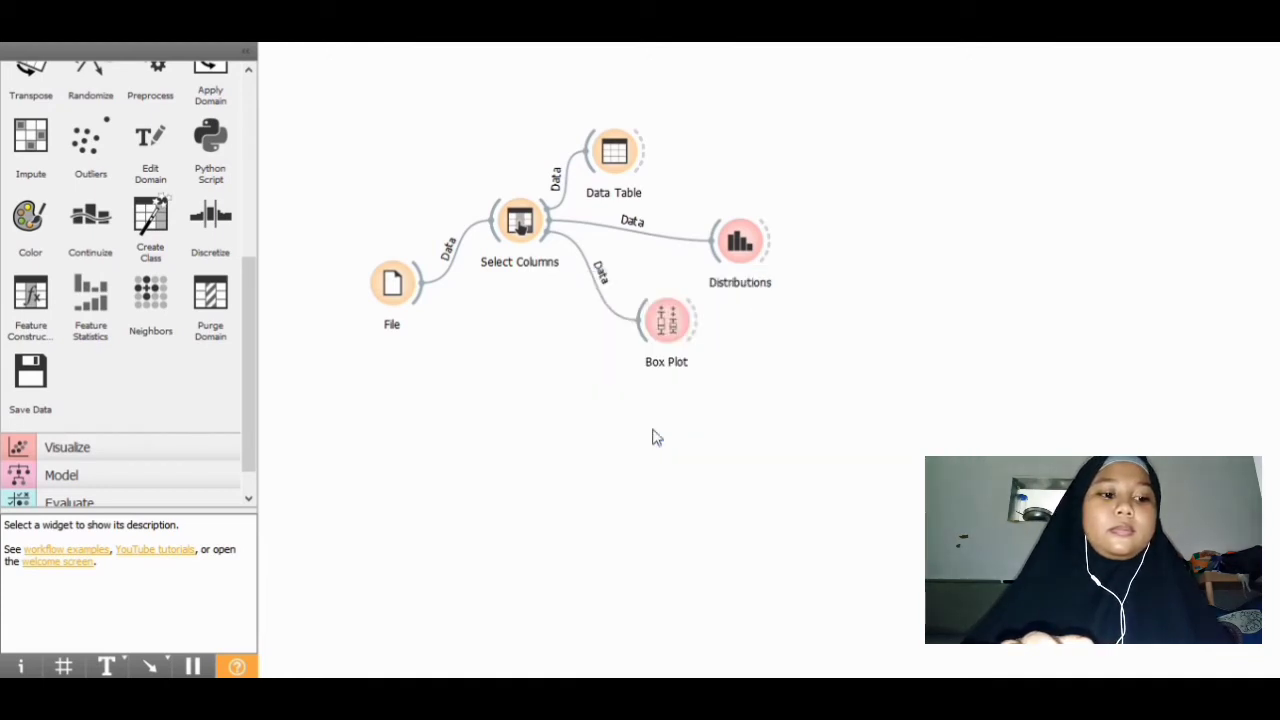